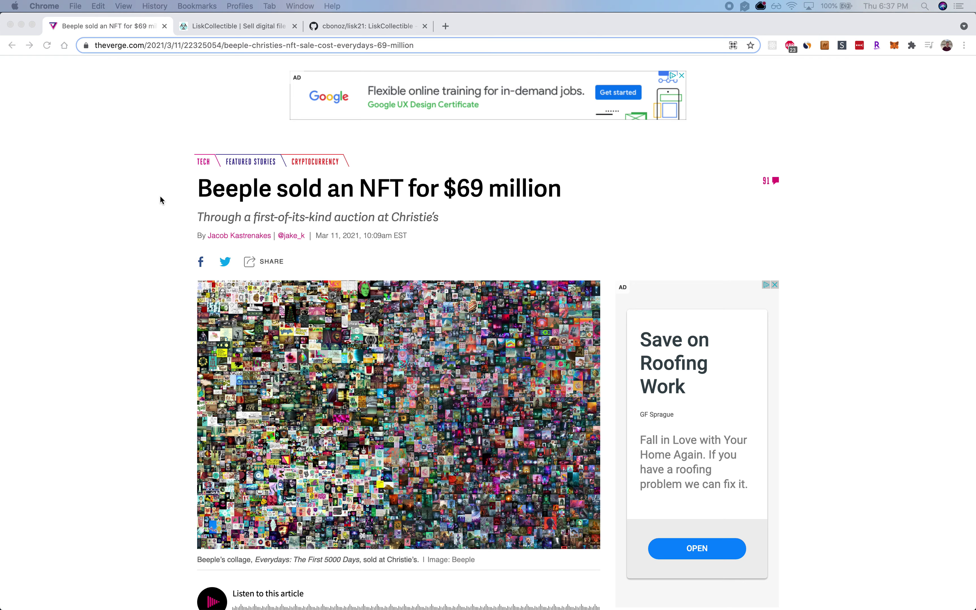
- Scroll down through the Verge article about Beeple's $69 million NFT sale
scroll(160, 197, "down", 3)
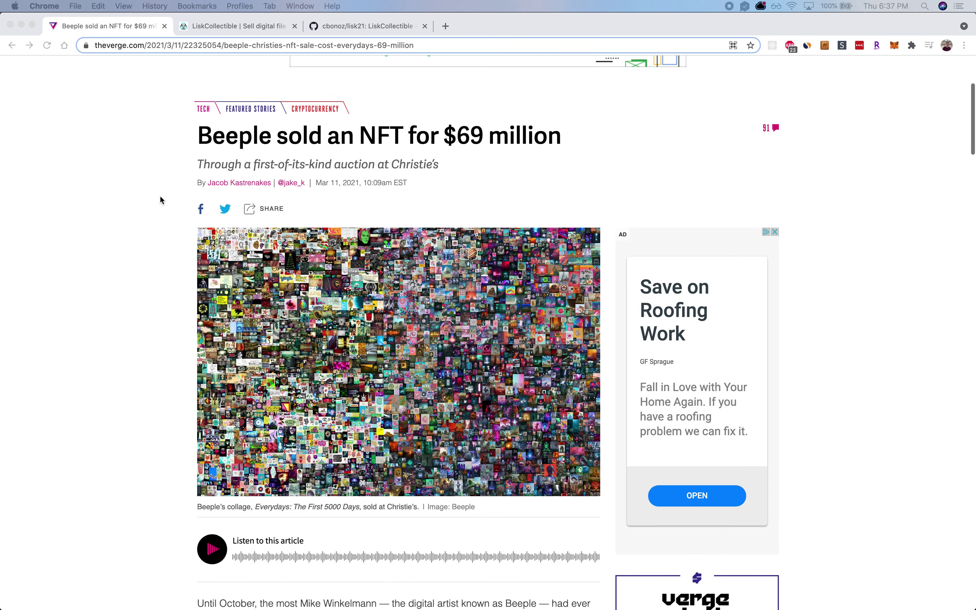
scroll(160, 197, "down", 1)
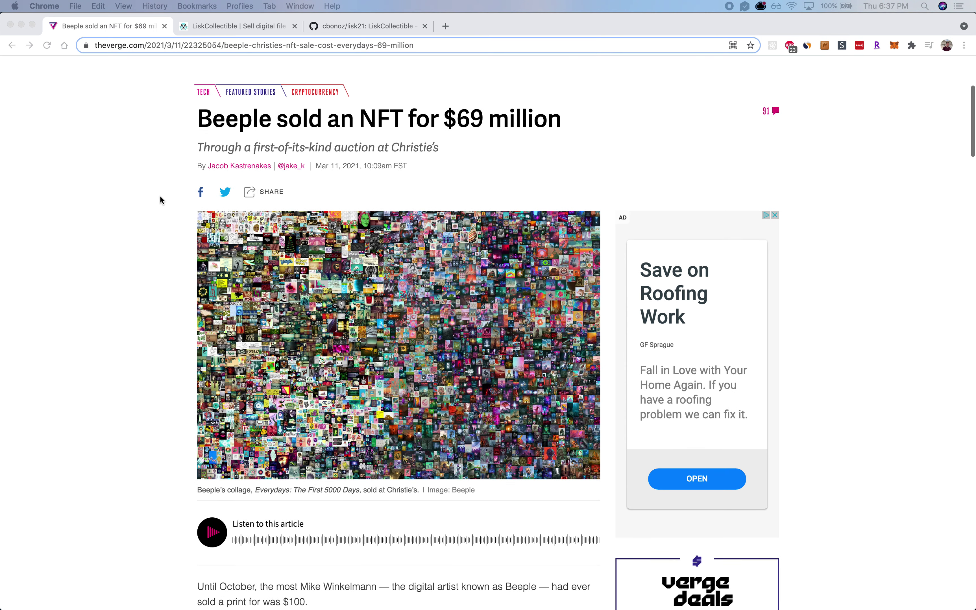
scroll(160, 198, "down", 1)
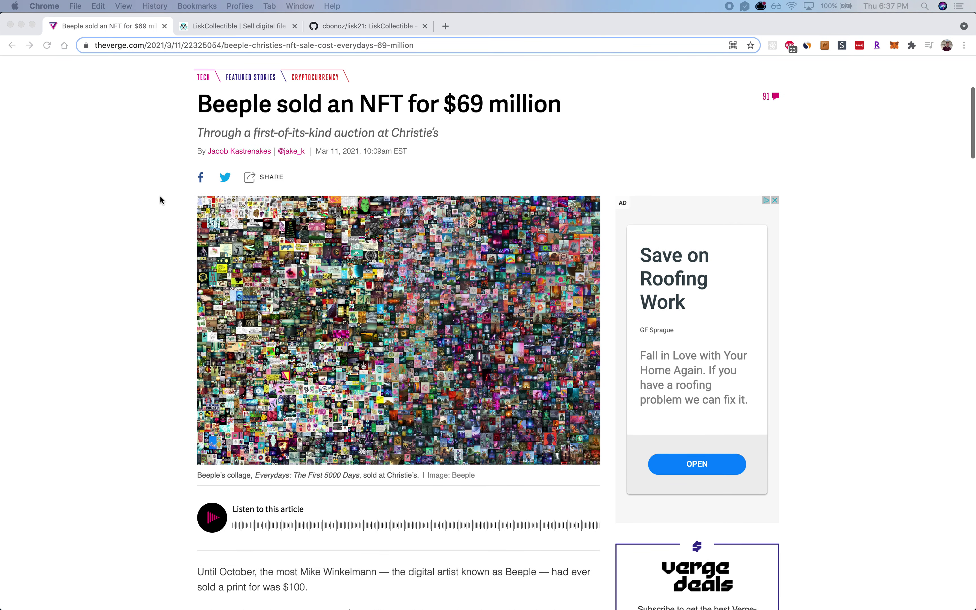
scroll(160, 200, "down", 1)
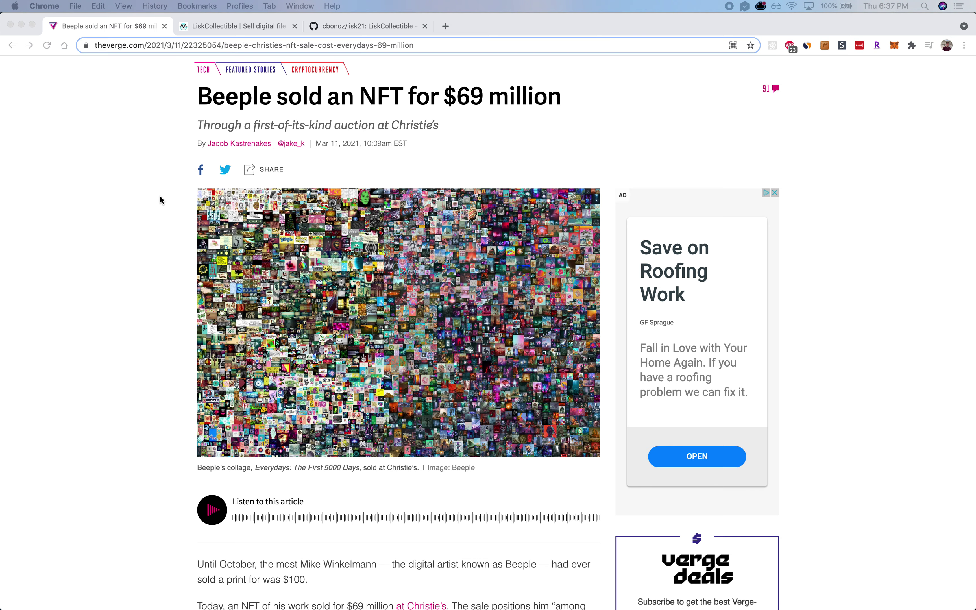
left_click(220, 27)
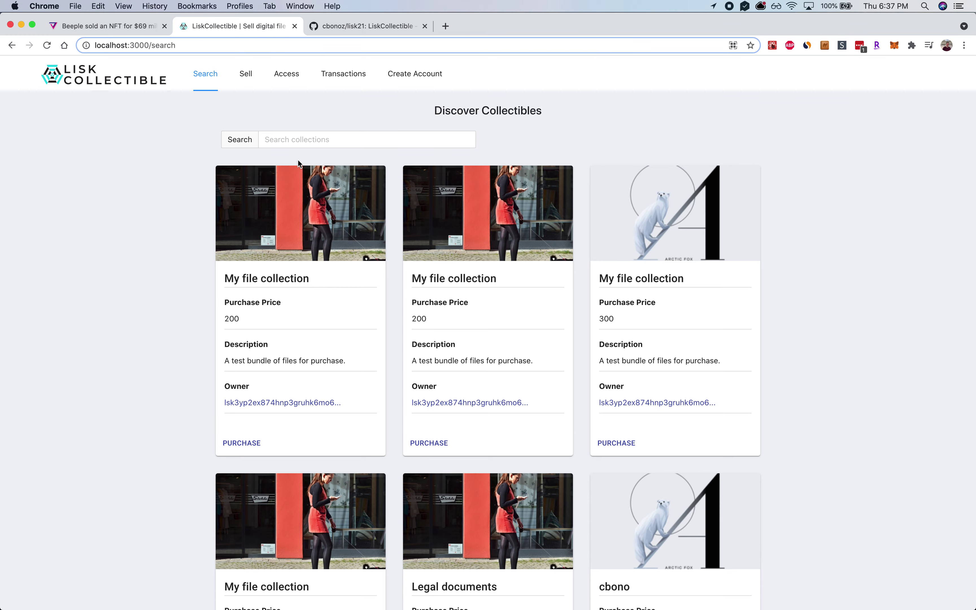
scroll(316, 189, "down", 1)
scroll(316, 189, "down", 5)
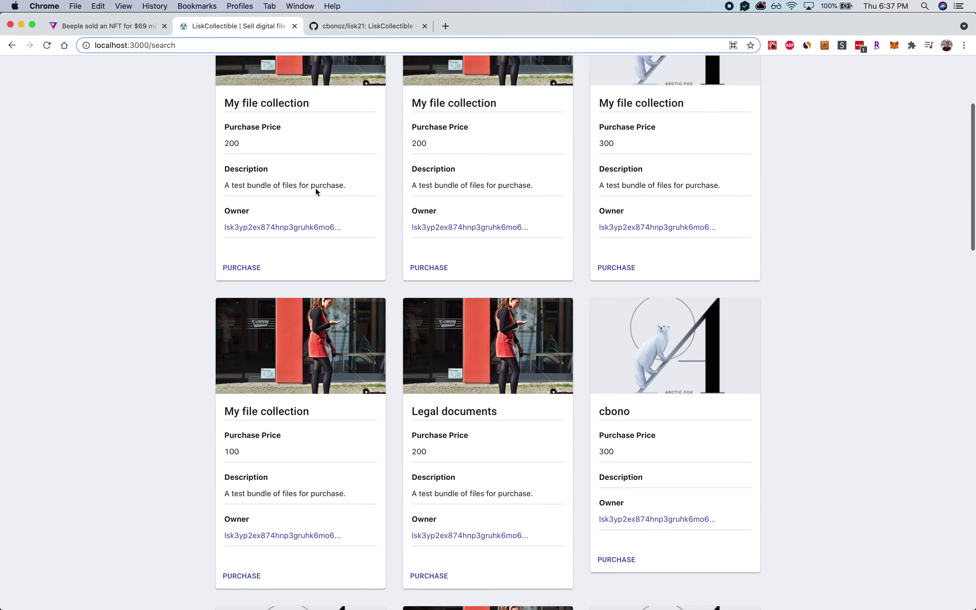
scroll(316, 192, "down", 1)
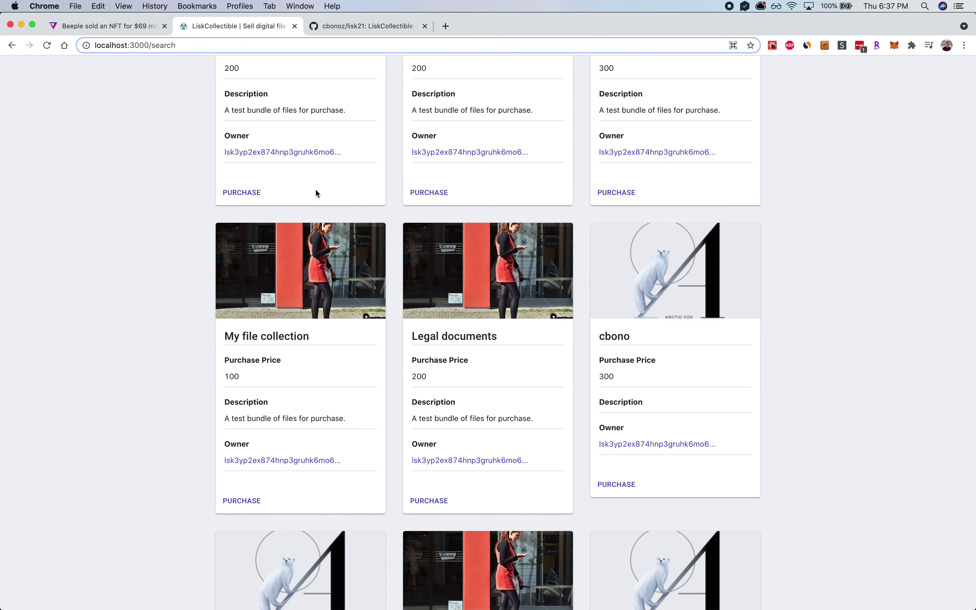
scroll(315, 189, "up", 6)
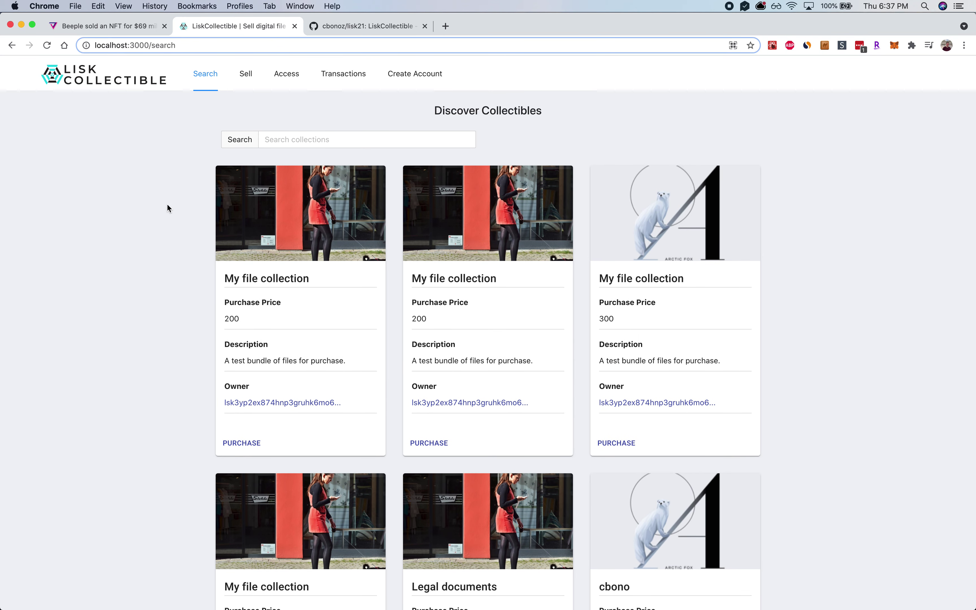
scroll(167, 208, "down", 3)
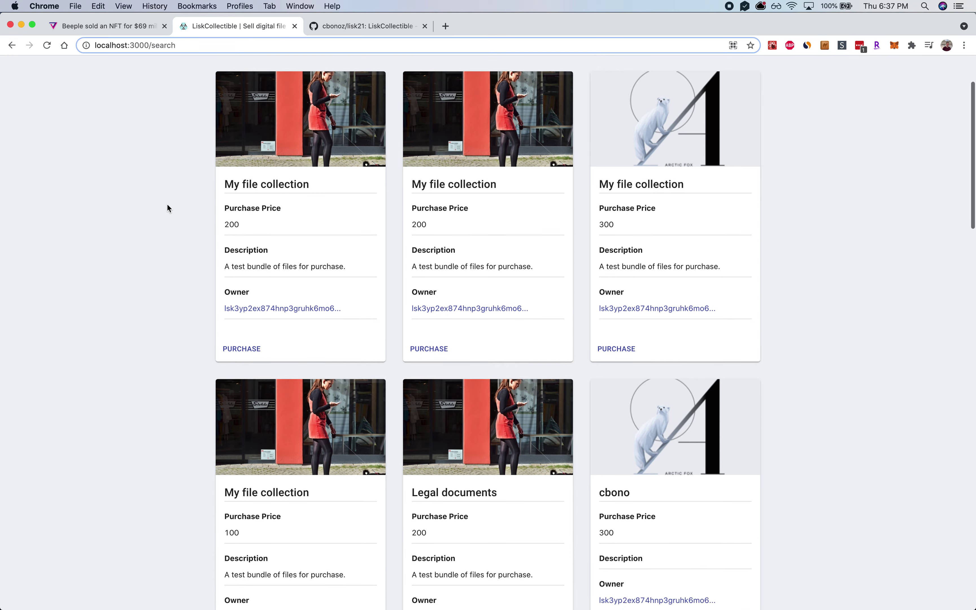
scroll(167, 208, "up", 3)
- Search collections for 'legal', clear the search, then open and cancel a My file collection purchase
left_click(272, 140)
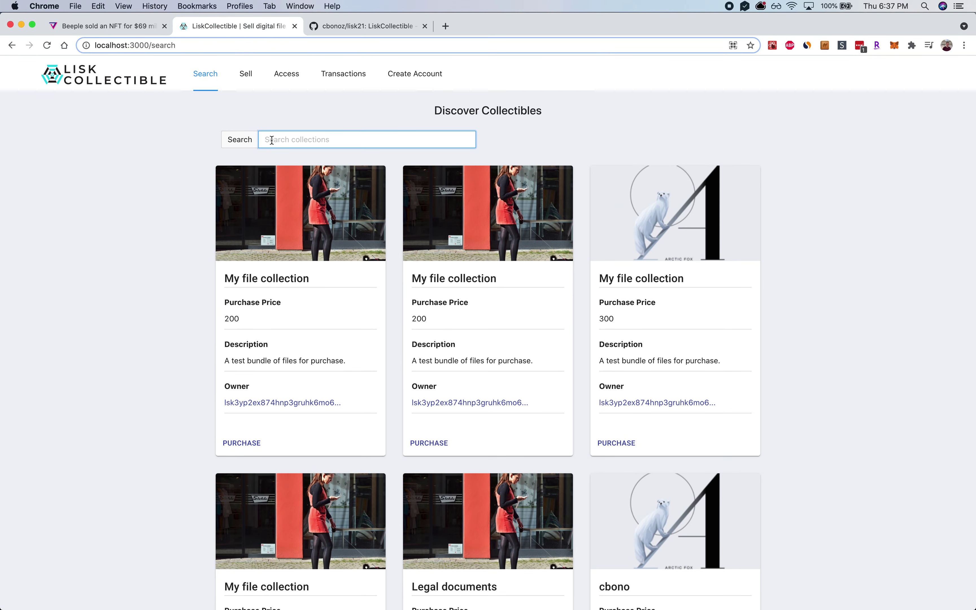
type("legal")
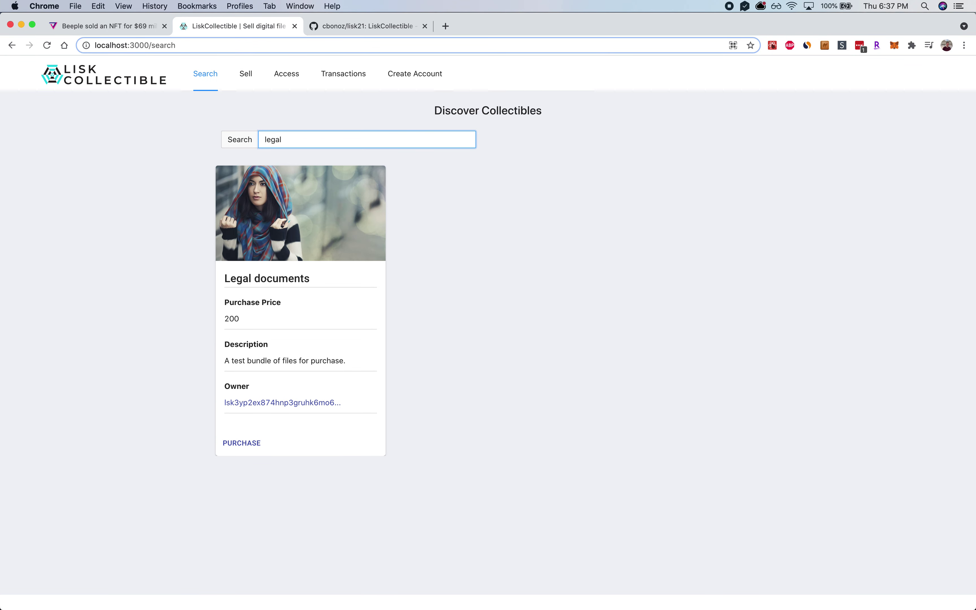
key("super+a")
key("BackSpace")
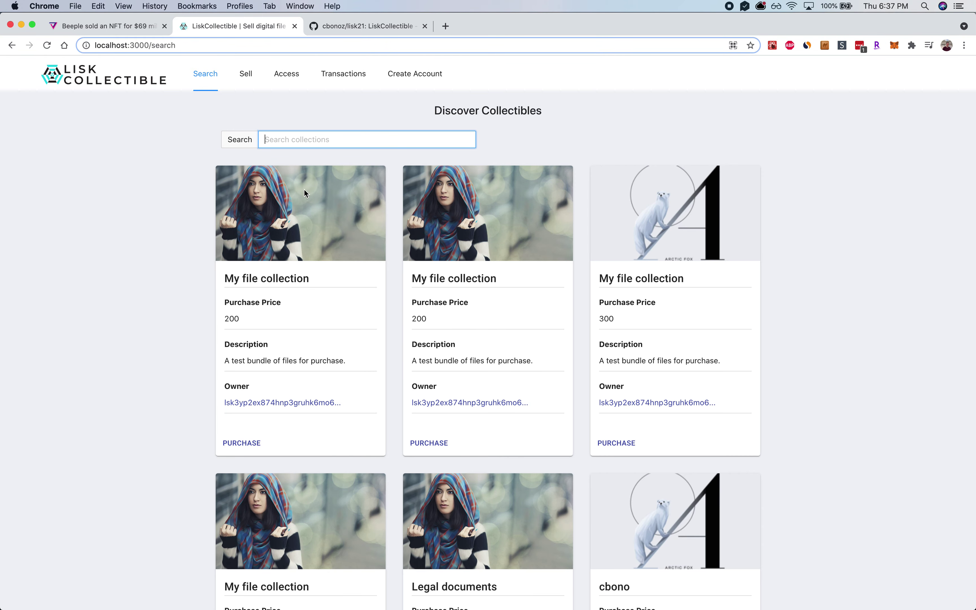
left_click(244, 444)
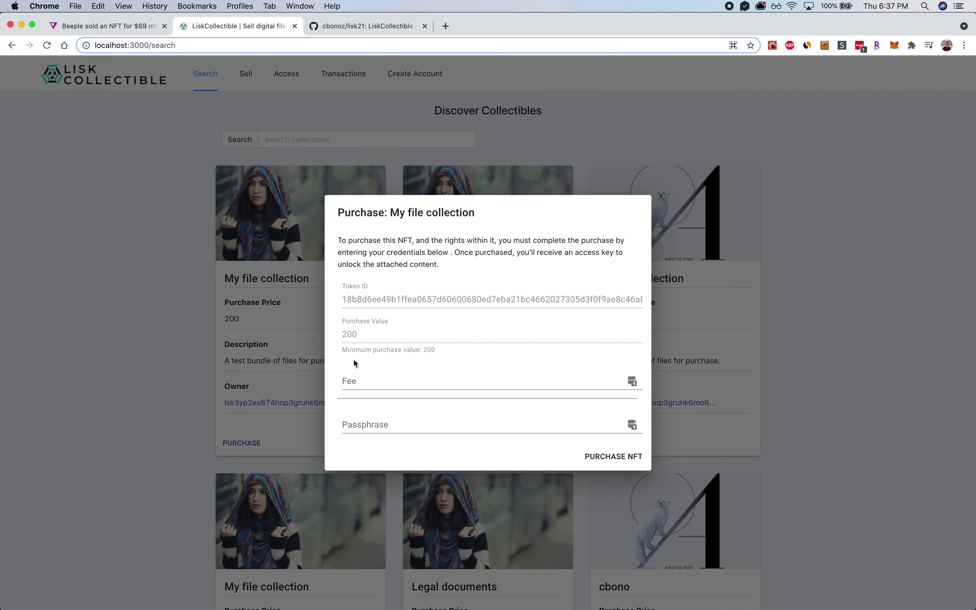
left_click(606, 134)
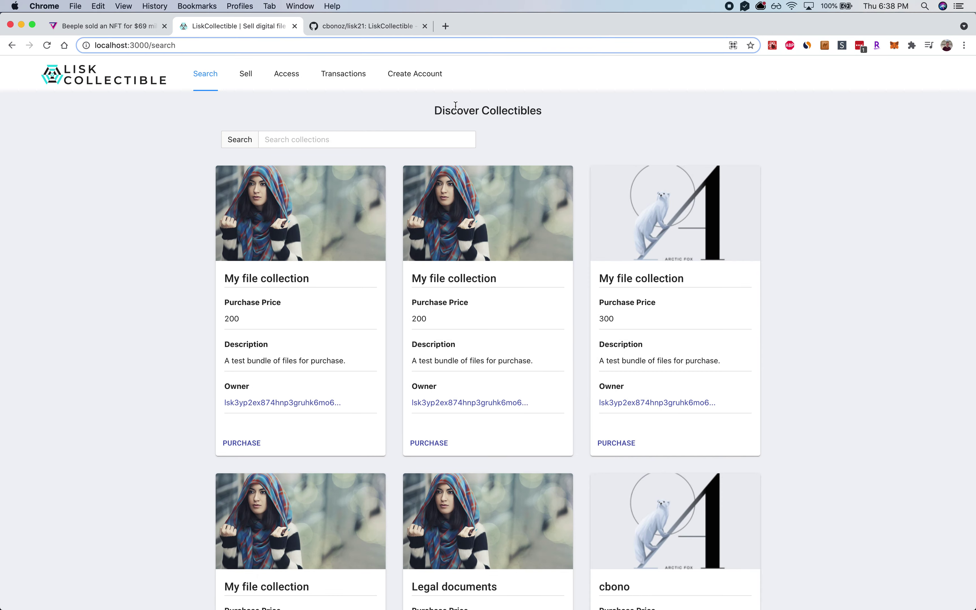
- On the Sell page, name the listing 'My legal documents' with description 'Test bundle' and continue
left_click(245, 75)
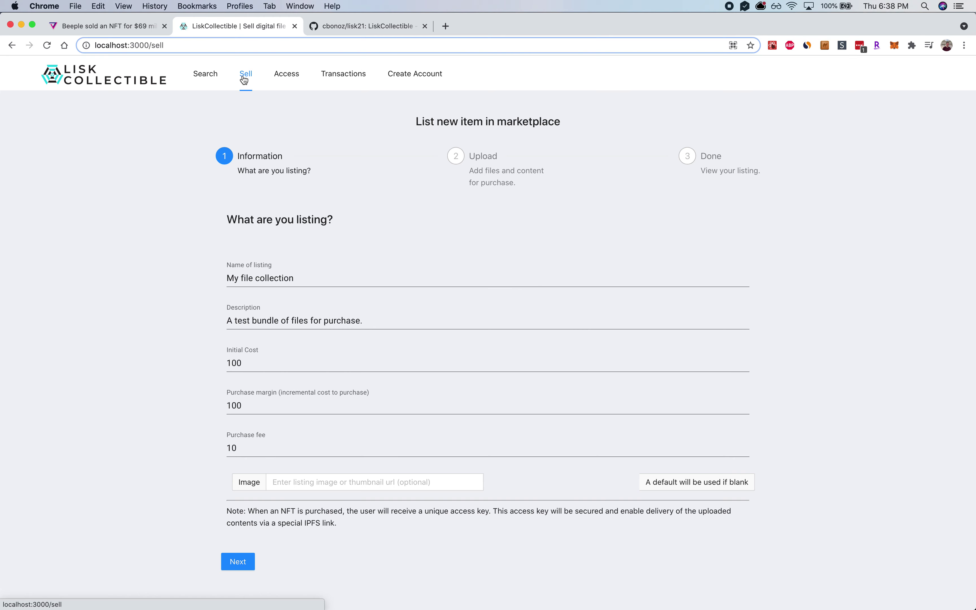
left_click(251, 277)
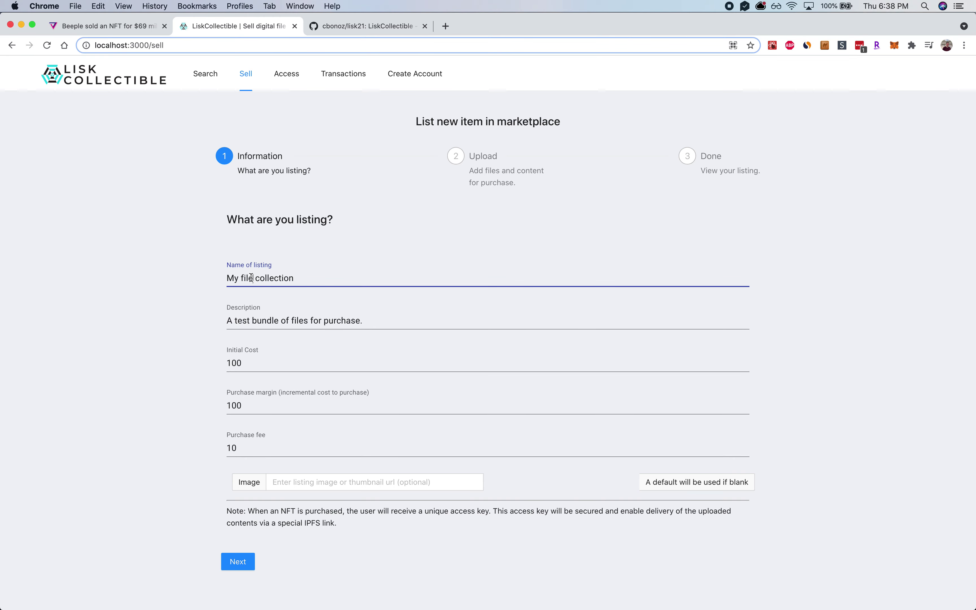
triple_click(251, 278)
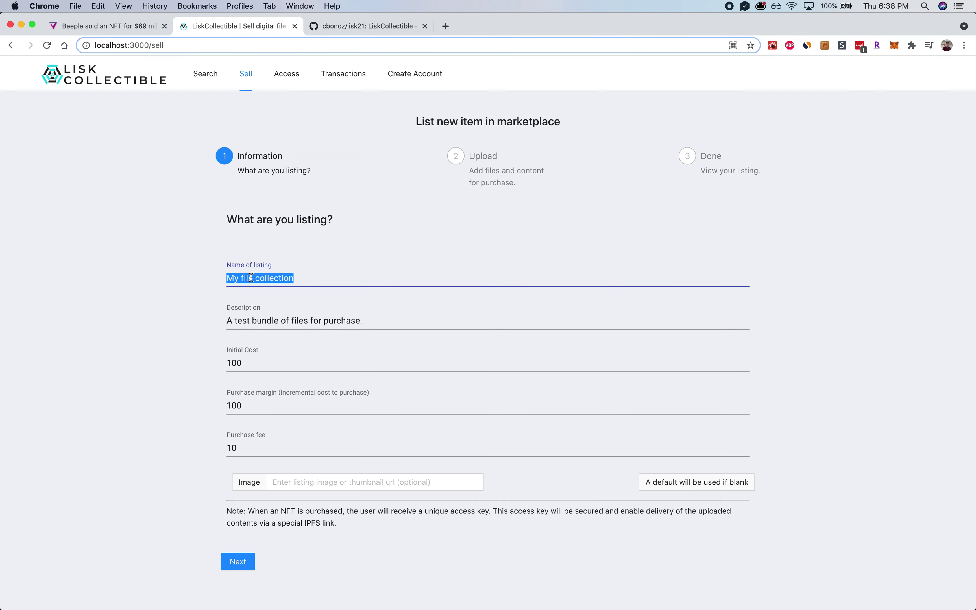
type("My legal")
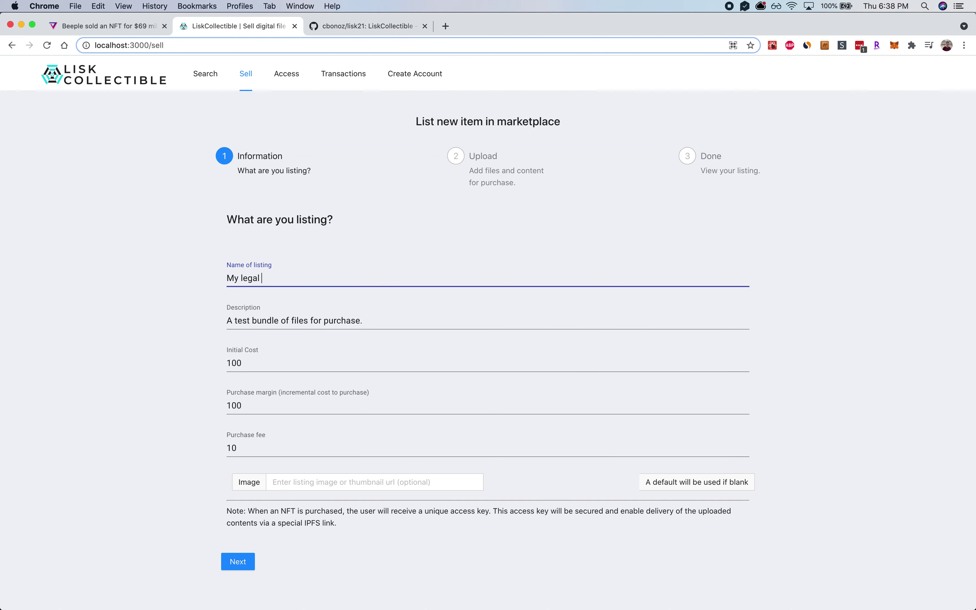
type(" documents")
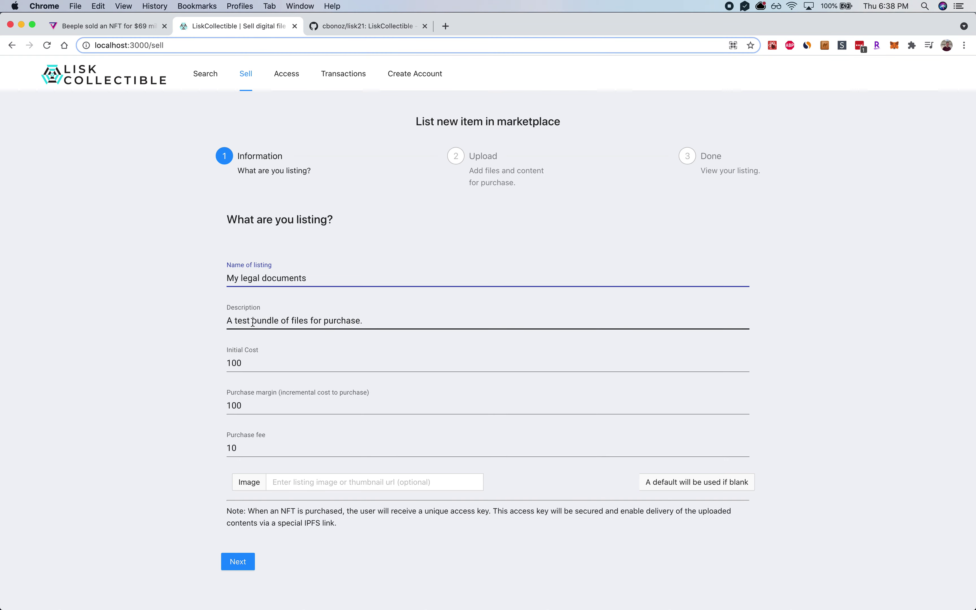
left_click(253, 320)
key("super+a")
type("Test bundle")
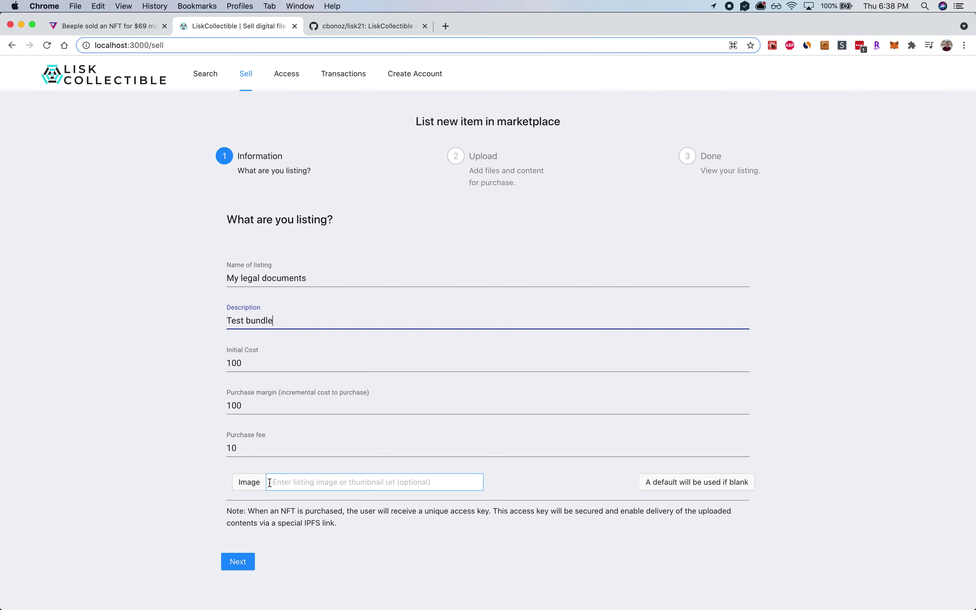
left_click(234, 562)
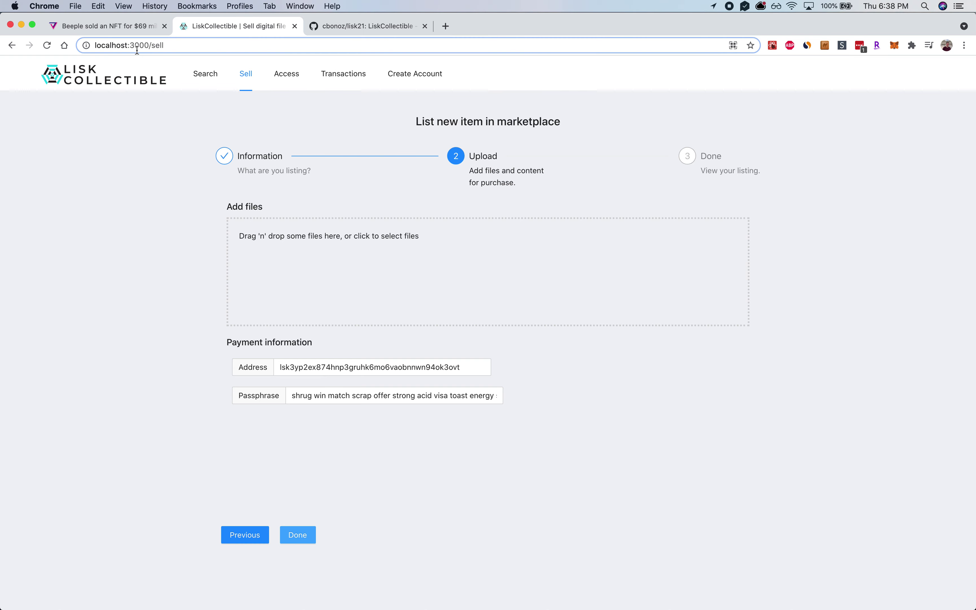
- Capture a region screenshot of the upload page to use as a listing file
key("super+shift+4")
left_click_drag(35, 51, 831, 579)
scroll(336, 281, "down", 1)
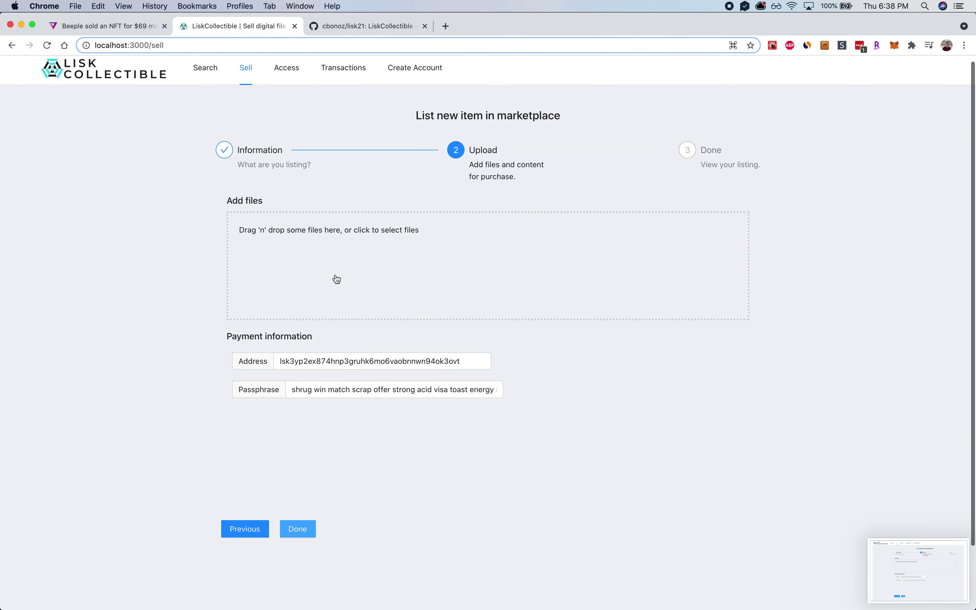
left_click(336, 276)
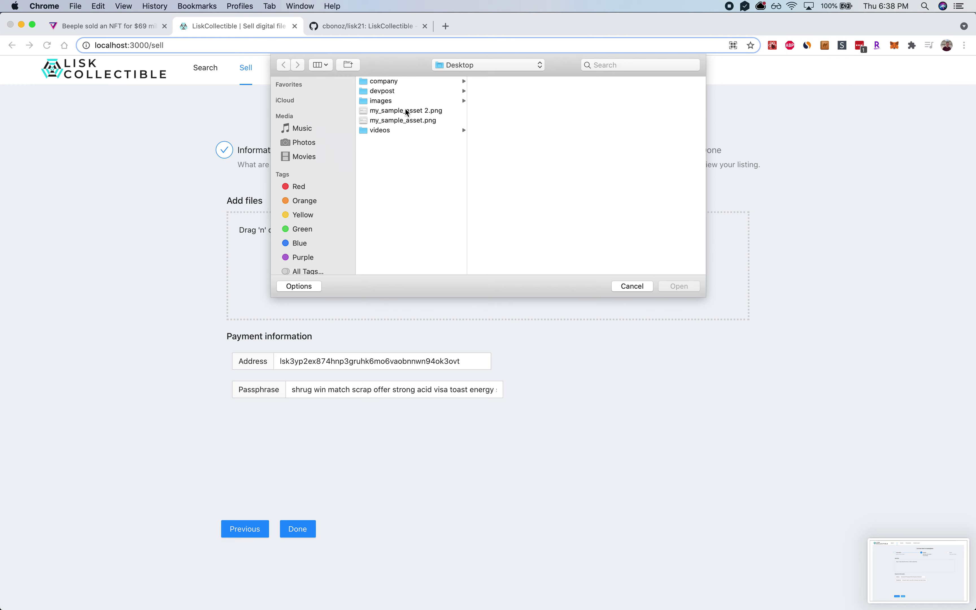
key("Escape")
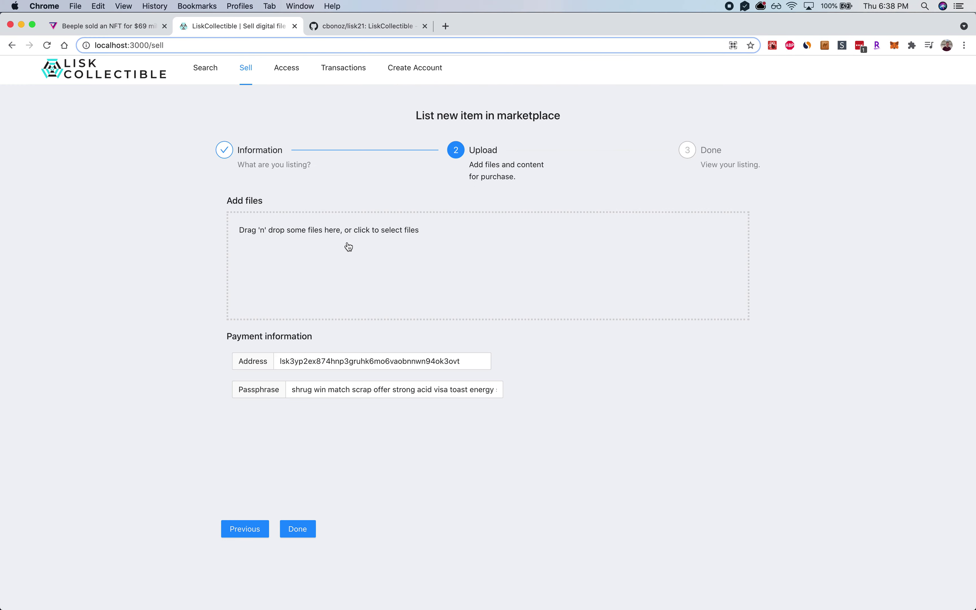
- Upload my_sample_asset 2.png, my_sample_asset.png and the screenshot, then submit the listing
left_click(349, 246)
left_click(399, 110)
left_click(399, 121)
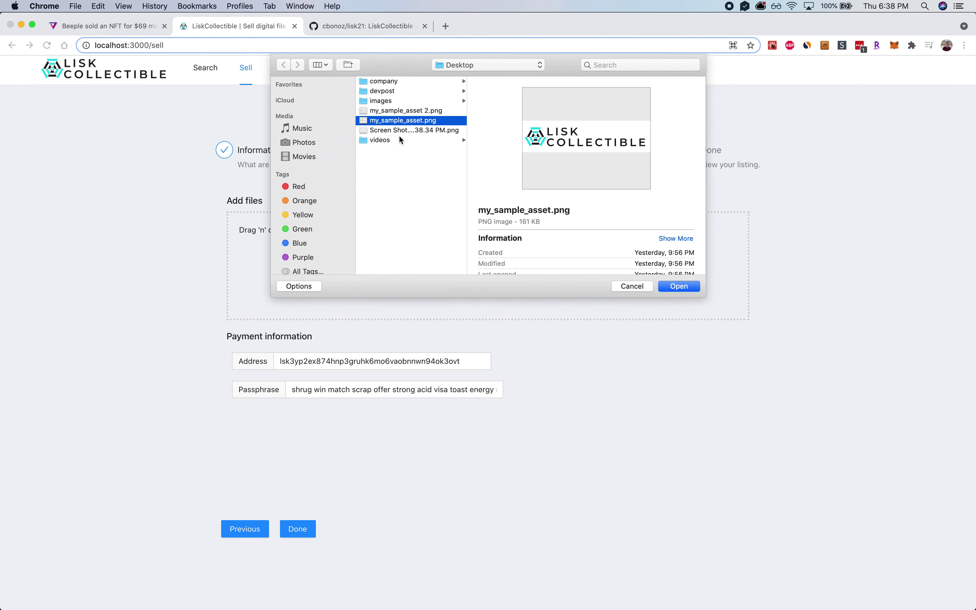
left_click(399, 131)
left_click(402, 120, "shift")
left_click(402, 110, "shift")
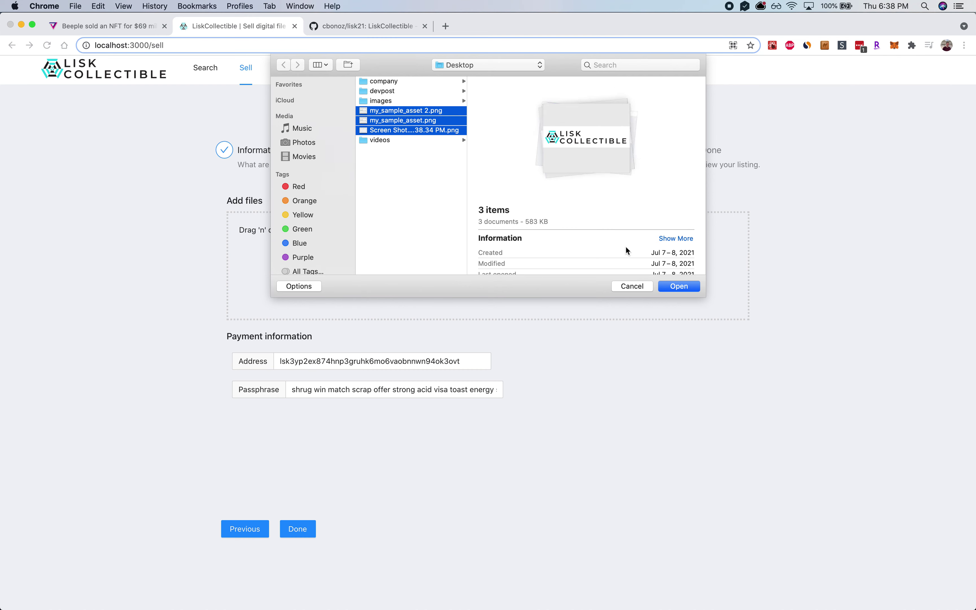
left_click(670, 285)
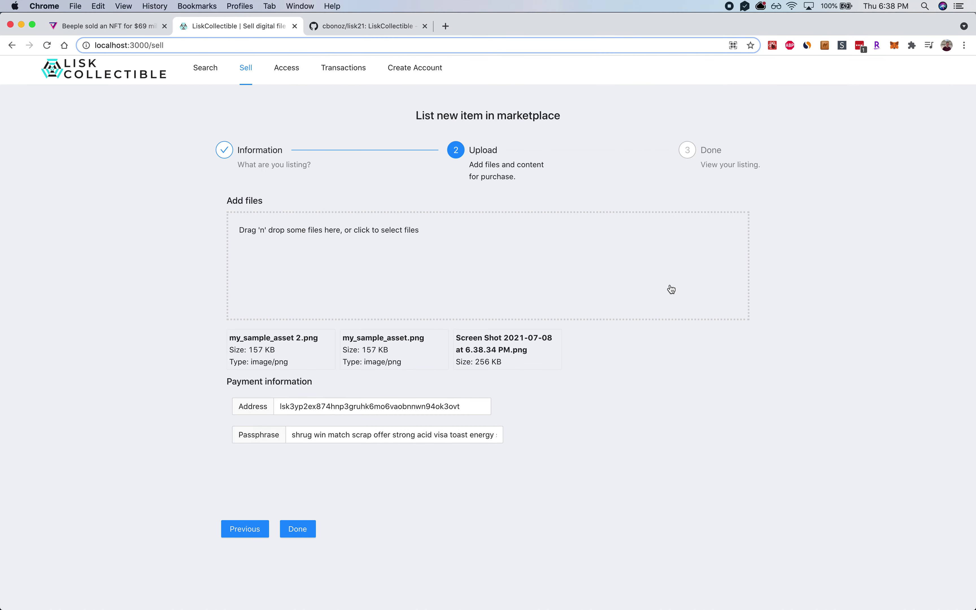
left_click(305, 532)
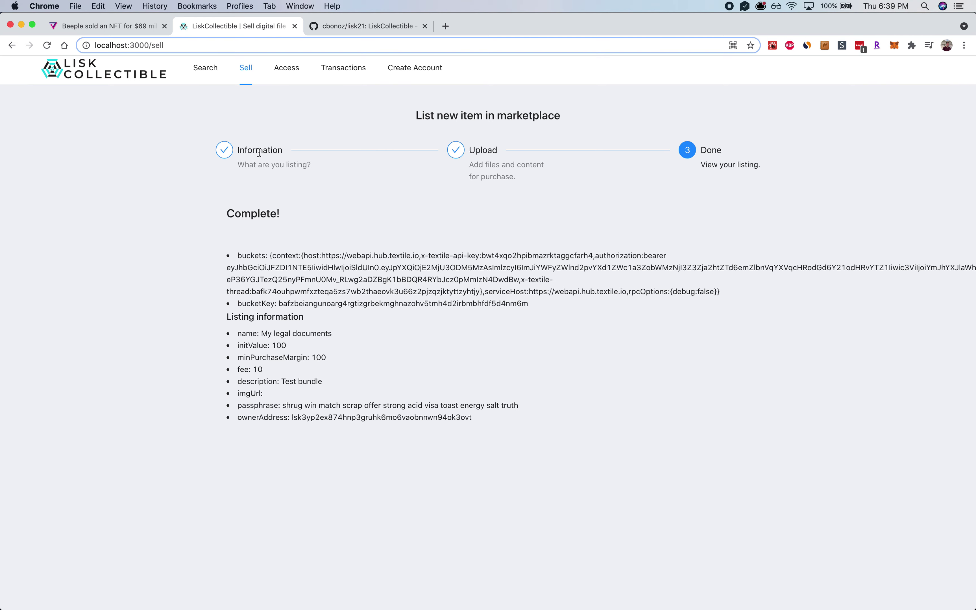
- Search the collectibles for 'legal' and start purchasing the My legal documents card
left_click(216, 73)
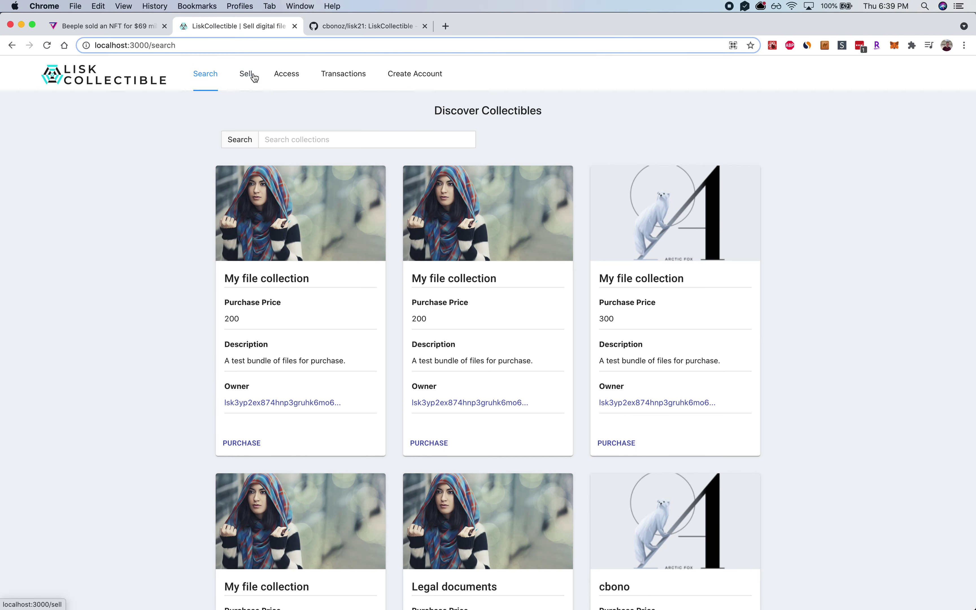
left_click(284, 138)
type("legal document")
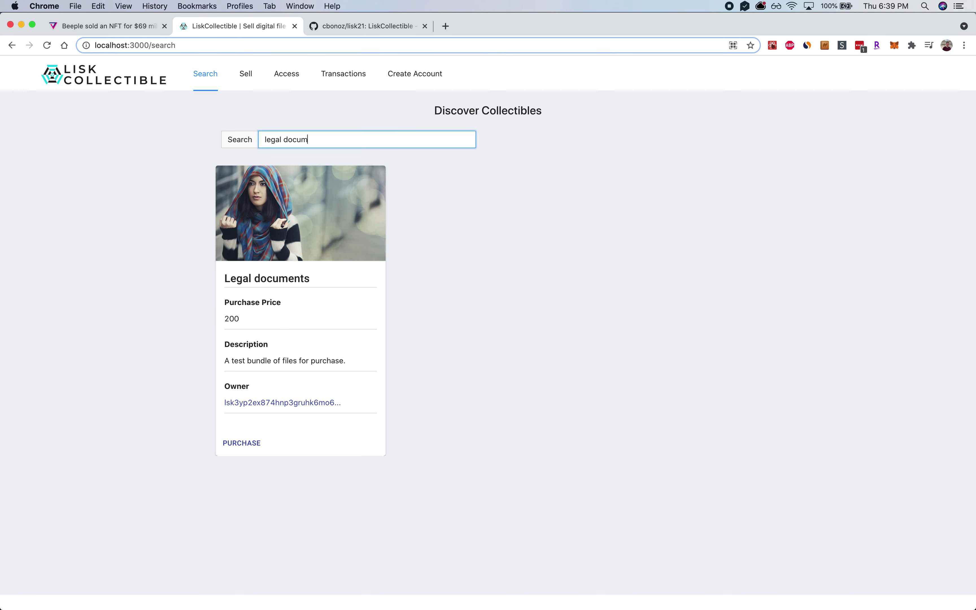
left_click(246, 73)
left_click(217, 75)
left_click(278, 139)
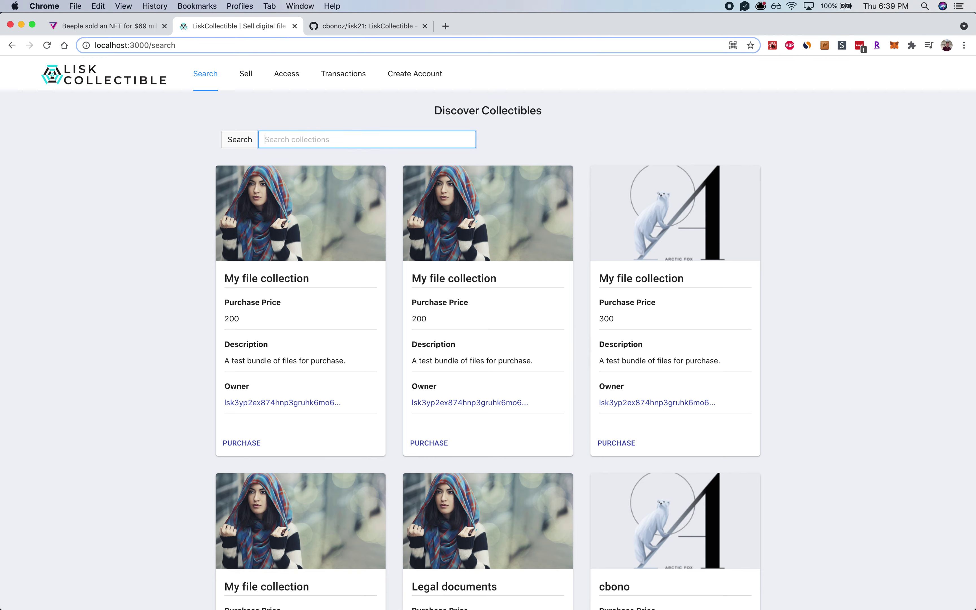
type("legal")
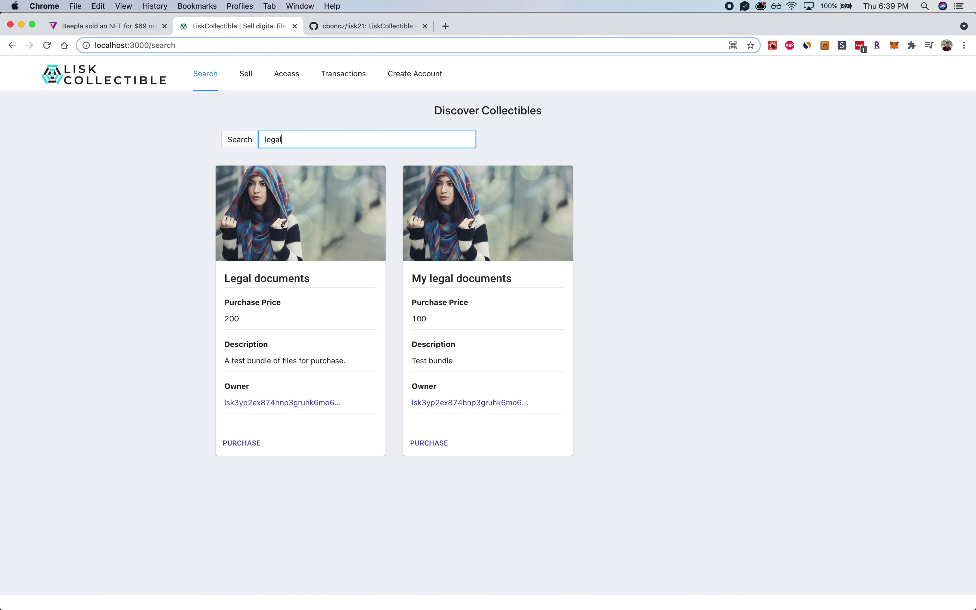
left_click(425, 444)
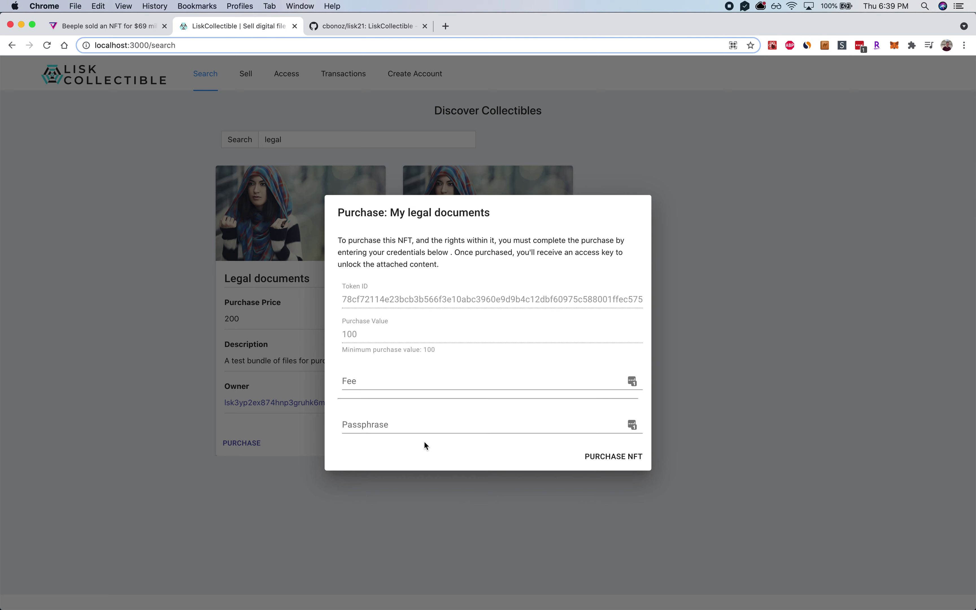
- Enter fee 10, then retrieve the saved account passphrase from the listing form
left_click(393, 382)
type("10")
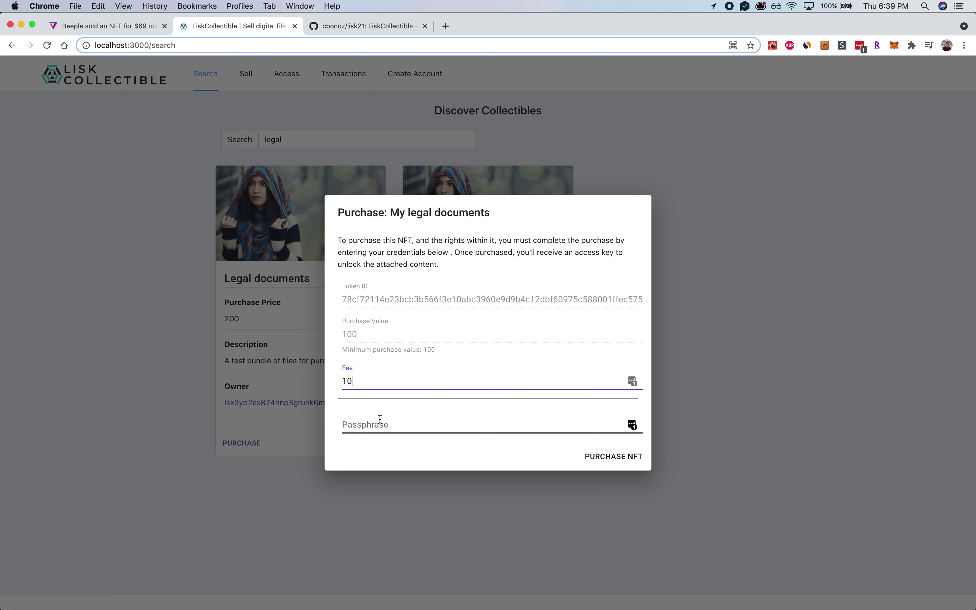
left_click(139, 225)
left_click(247, 74)
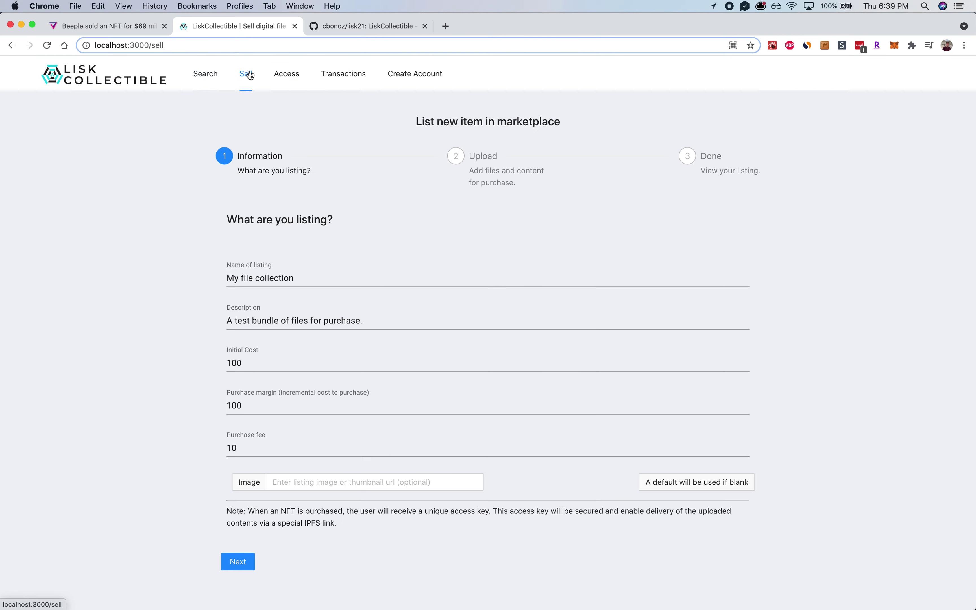
left_click(245, 564)
triple_click(333, 396)
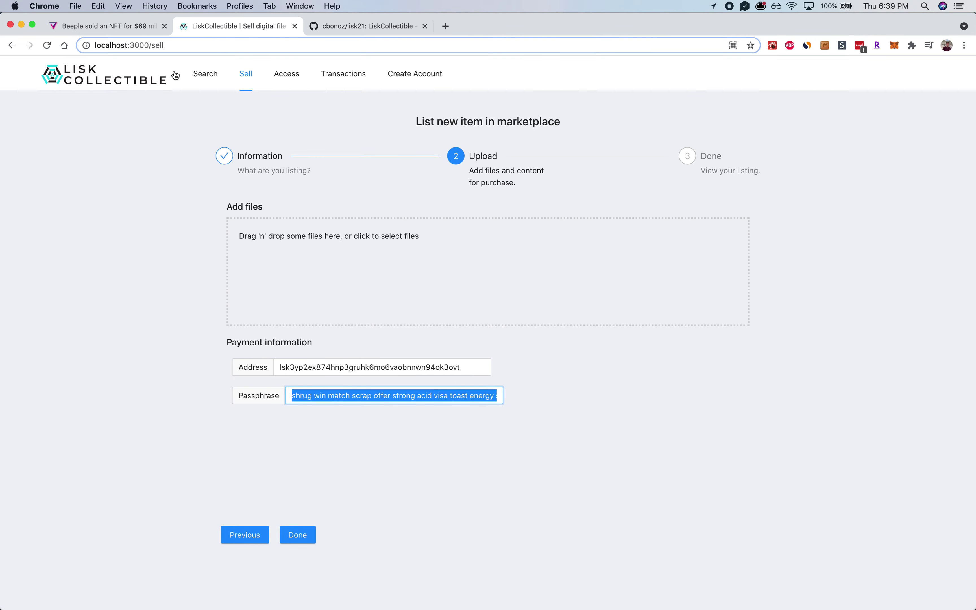
- Reopen My legal documents via a 'legal' search and buy it with the pasted passphrase and fee 10
left_click(197, 73)
left_click(318, 141)
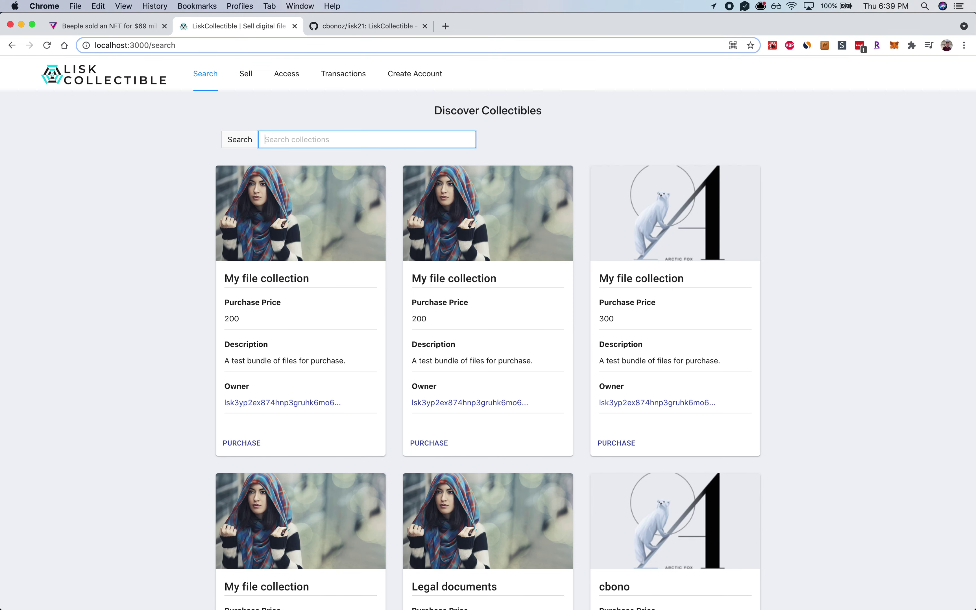
type("legal")
left_click(438, 436)
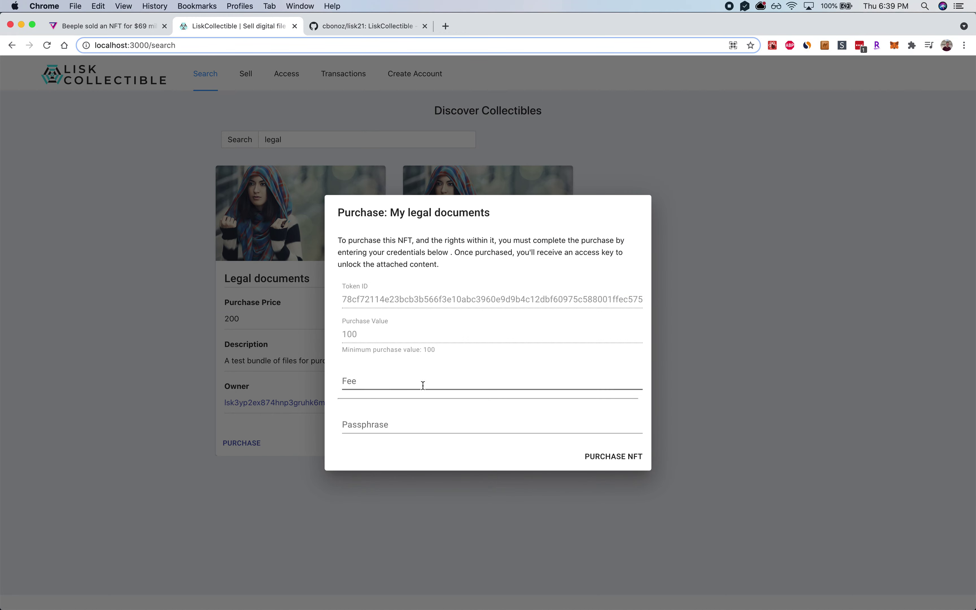
left_click(405, 412)
key("super+v")
left_click(403, 381)
type("10")
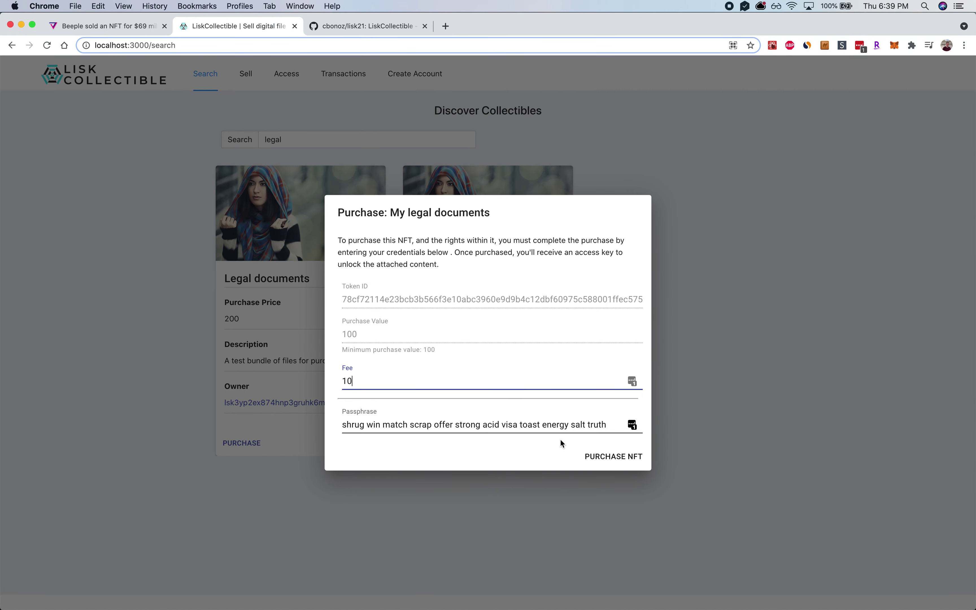
left_click(613, 457)
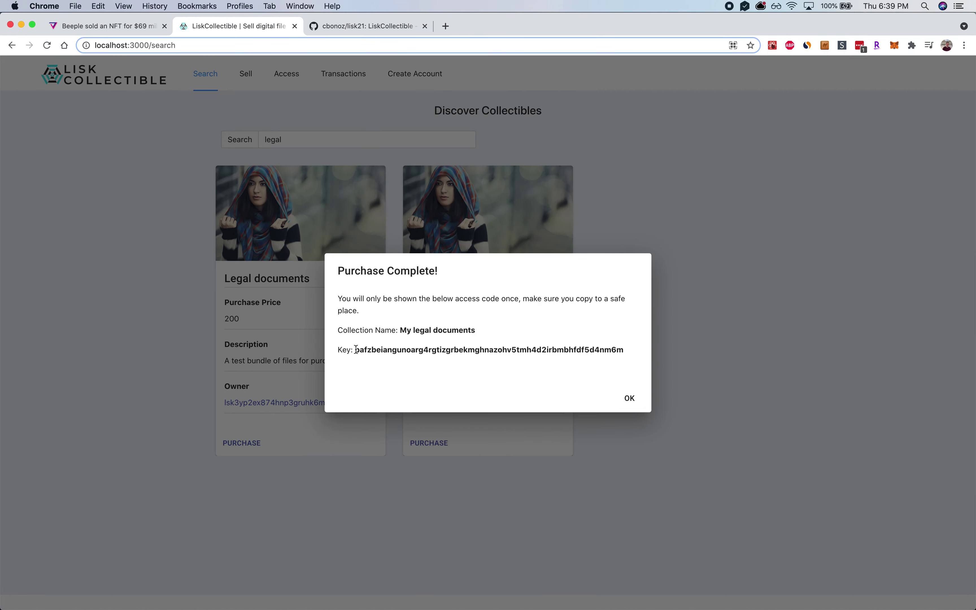
- Copy the returned access key and dismiss the purchase confirmation
left_click_drag(354, 349, 623, 349)
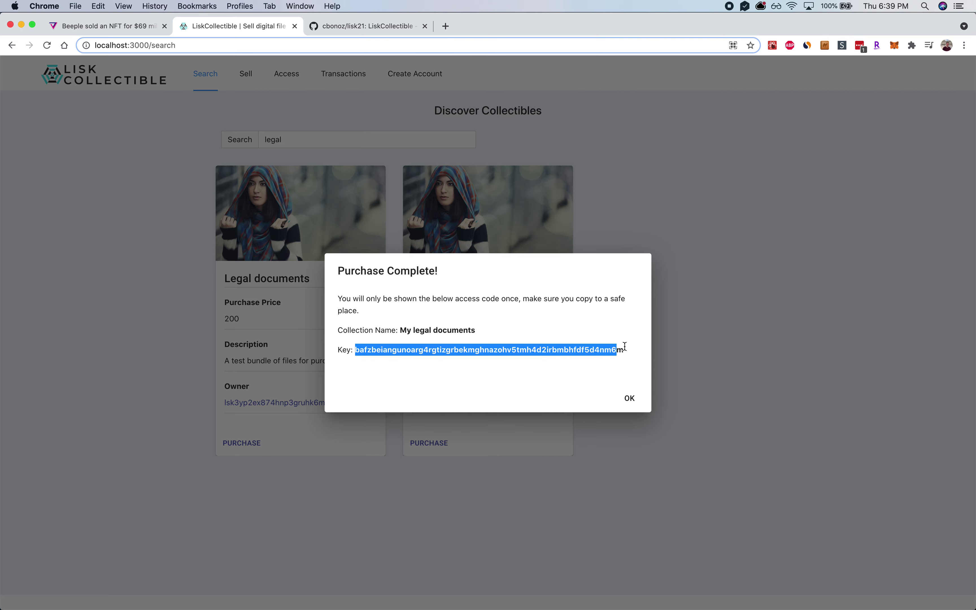
key("super+c")
left_click(628, 397)
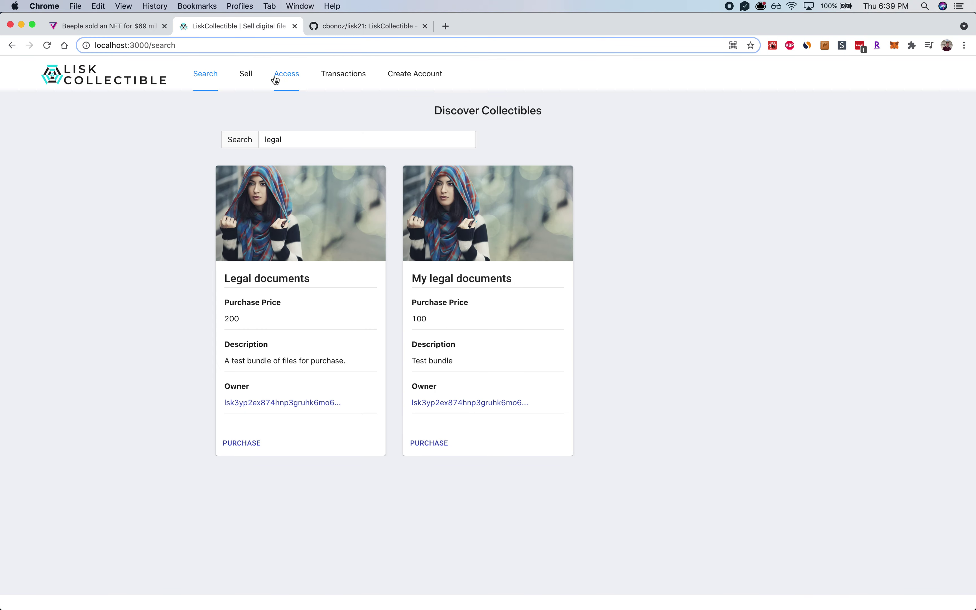
- On the Access page, look up 'My legal documents' using the pasted access key
left_click(275, 79)
left_click(250, 159)
key("super+a")
type("My leg")
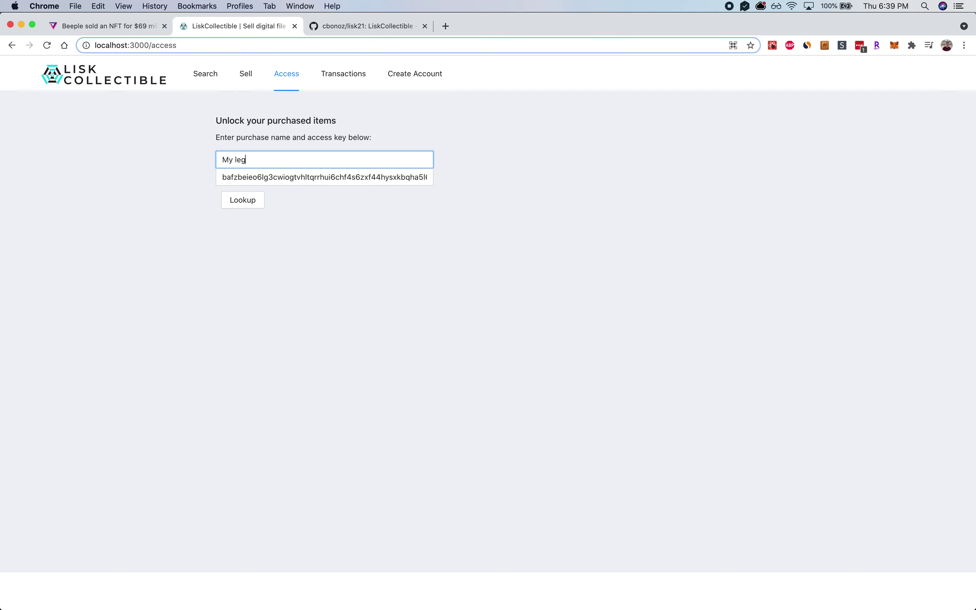
type("al documents")
left_click(253, 180)
key("super+a")
key("super+v")
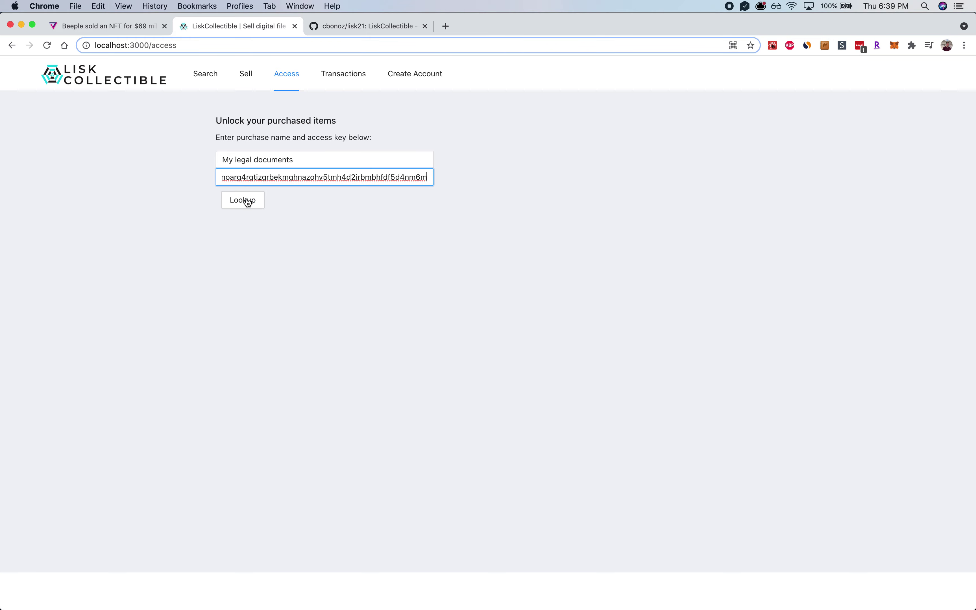
left_click(254, 163)
left_click(244, 200)
left_click(245, 201)
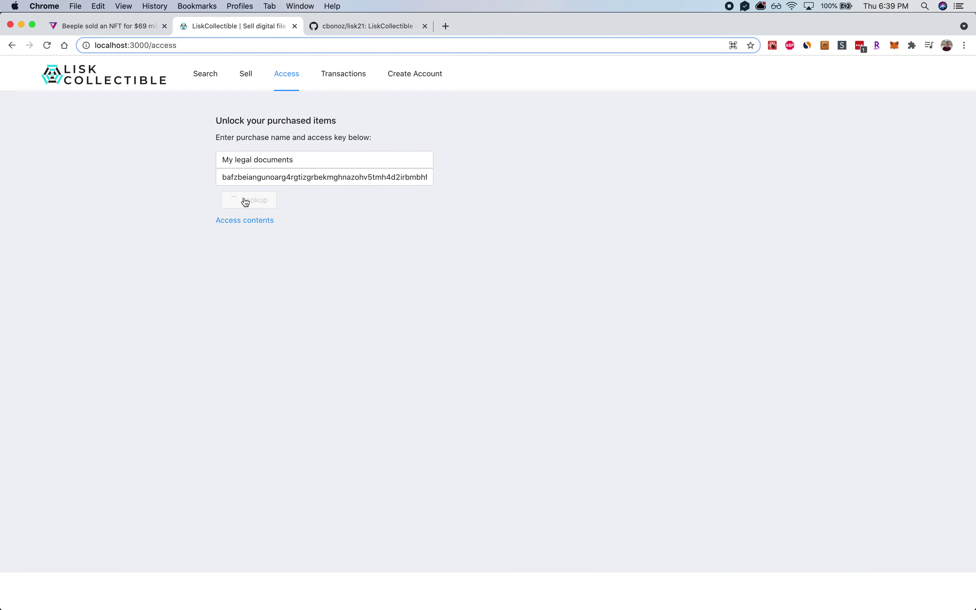
- Check the pasted access key, then open the unlocked file bundle
left_click(272, 181)
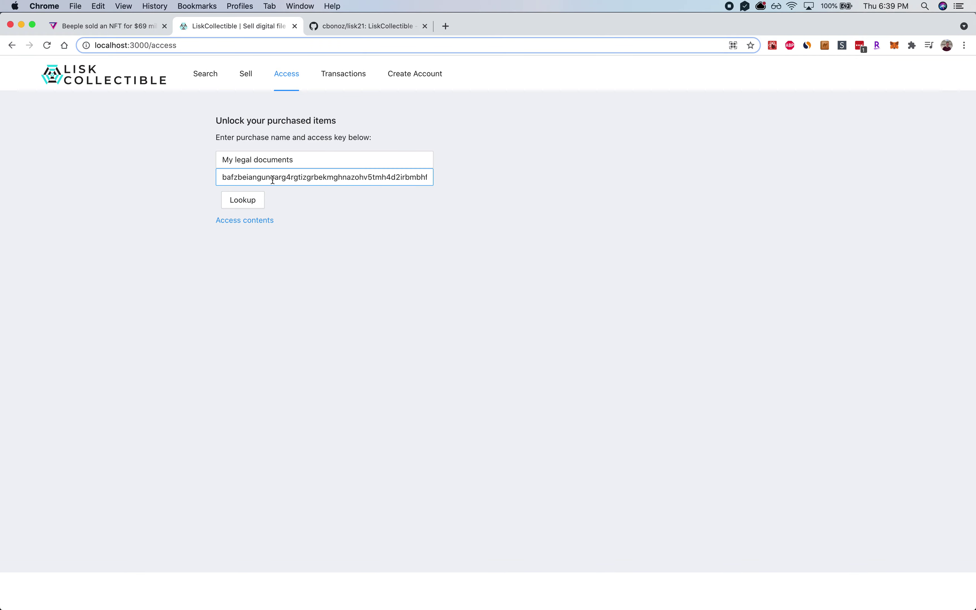
left_click(286, 179)
key("super+Right")
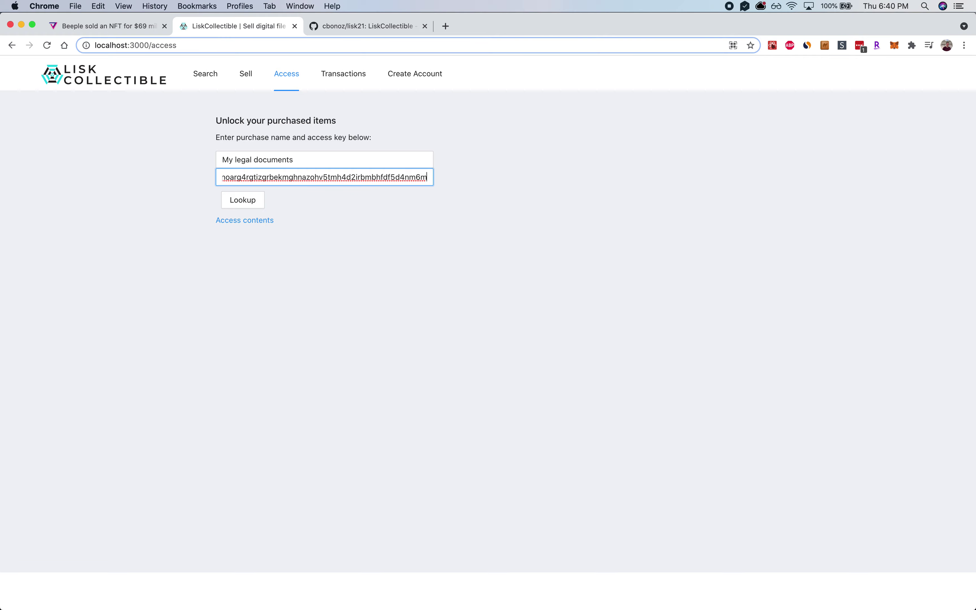
left_click(261, 222)
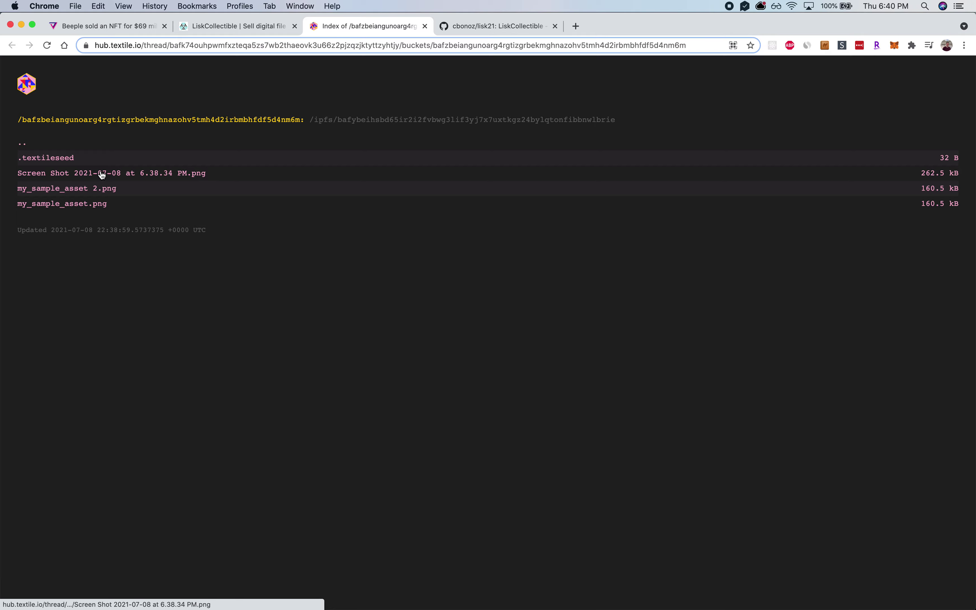
key("super+Tab")
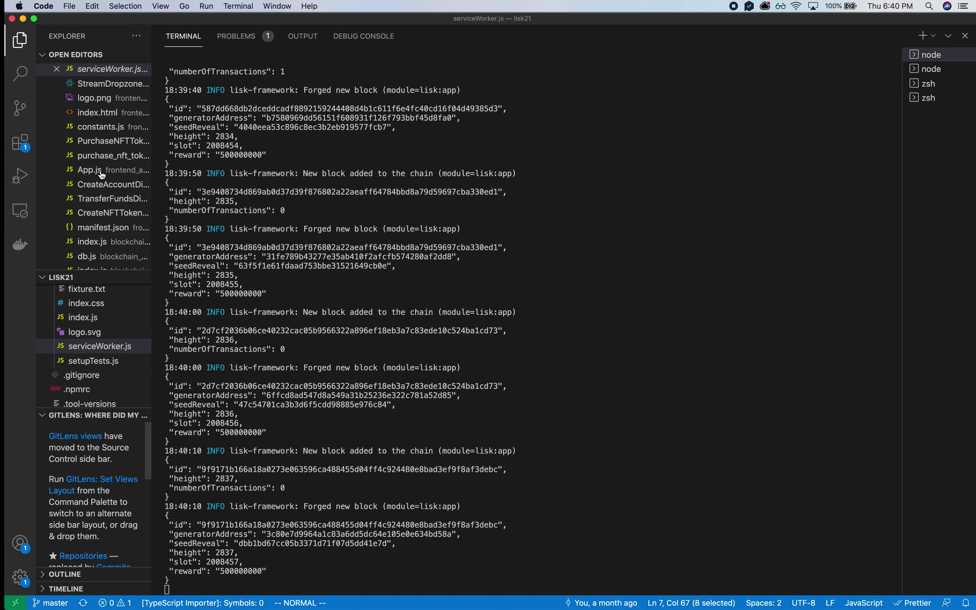
scroll(324, 351, "up", 15)
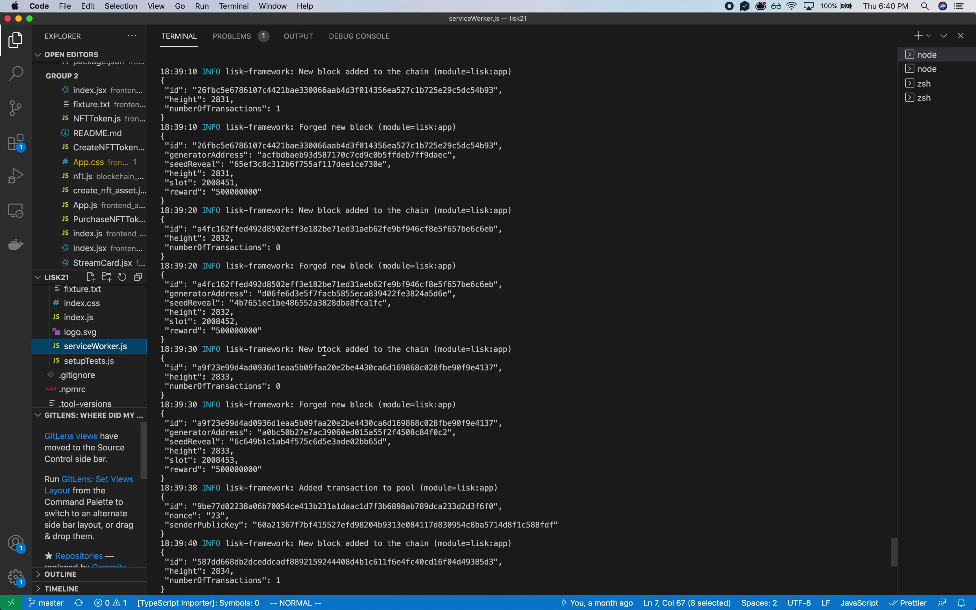
scroll(324, 351, "down", 1)
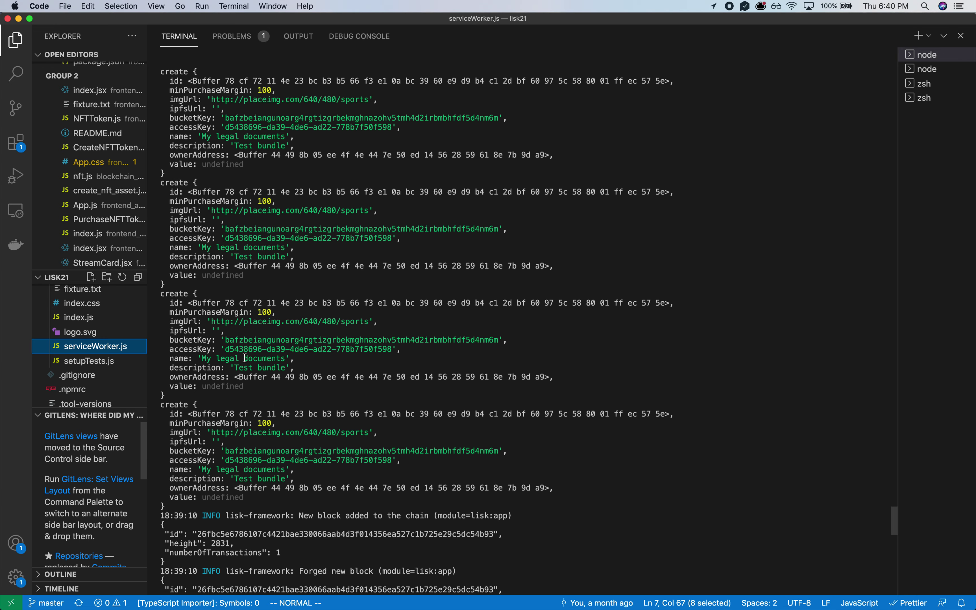
scroll(245, 358, "up", 3)
scroll(245, 358, "up", 5)
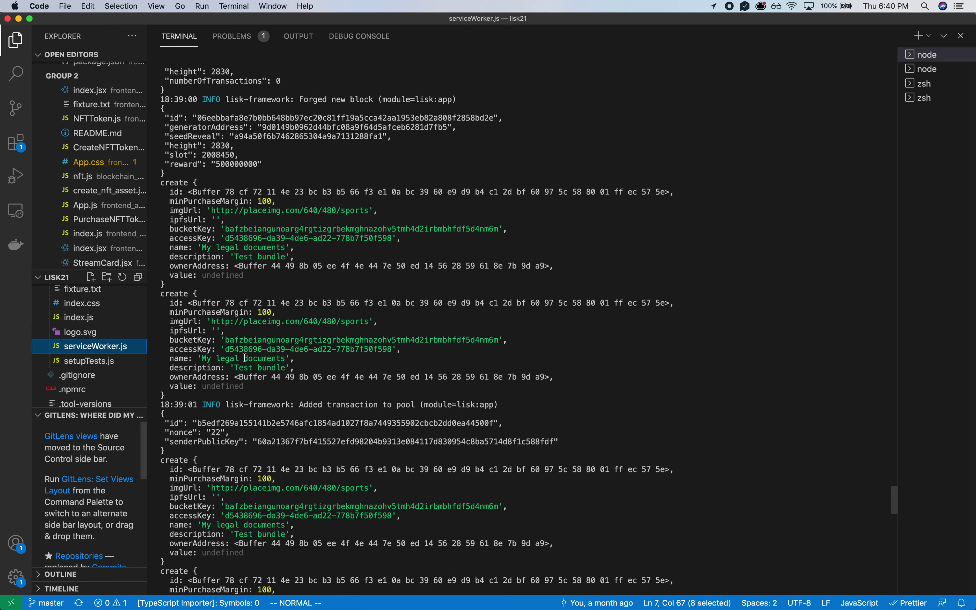
scroll(245, 357, "down", 10)
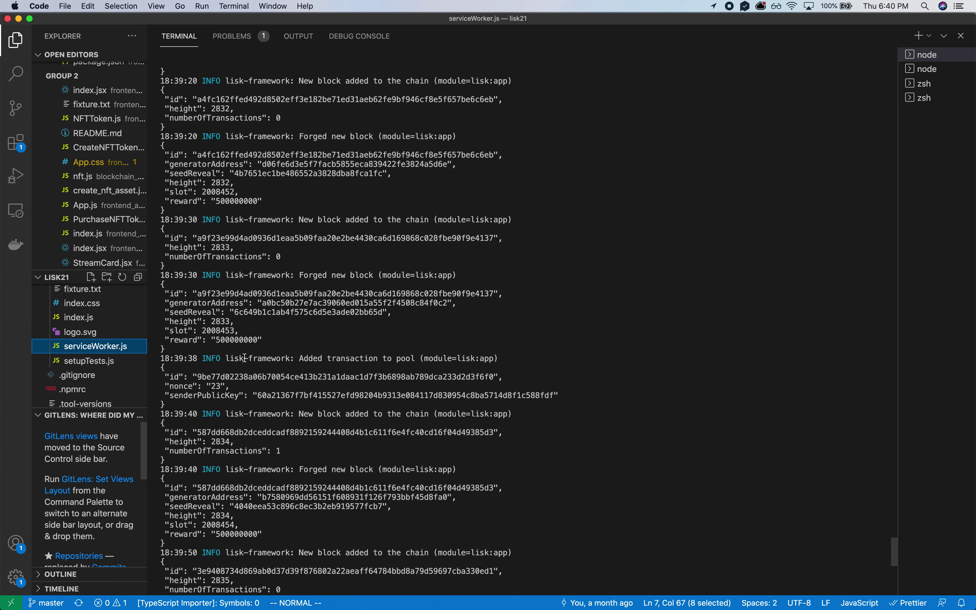
scroll(245, 358, "down", 3)
key("super+Tab")
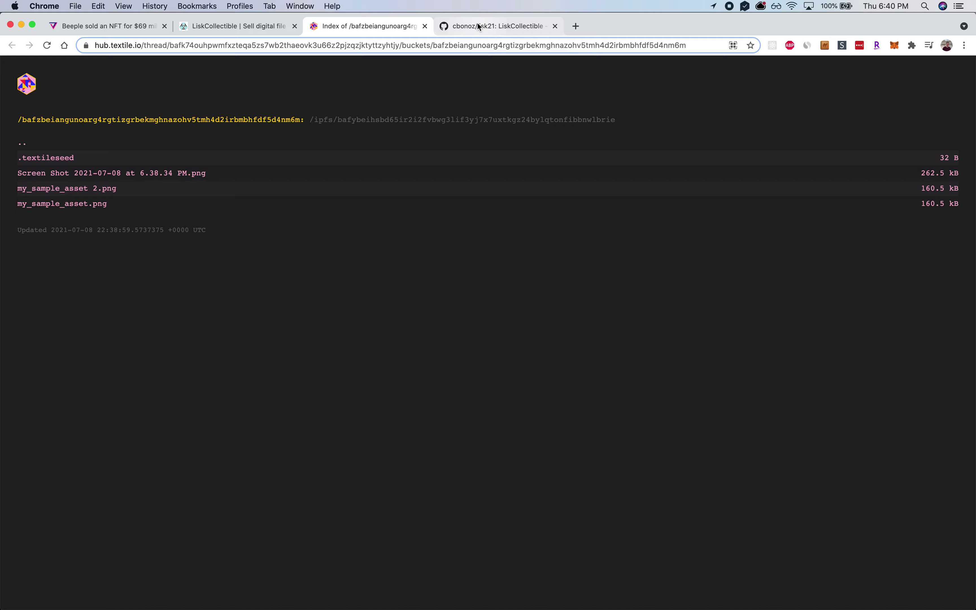
- Reload the lisk21 GitHub page to show 21 commits and 'readme updates', scrolling through the README
left_click(478, 27)
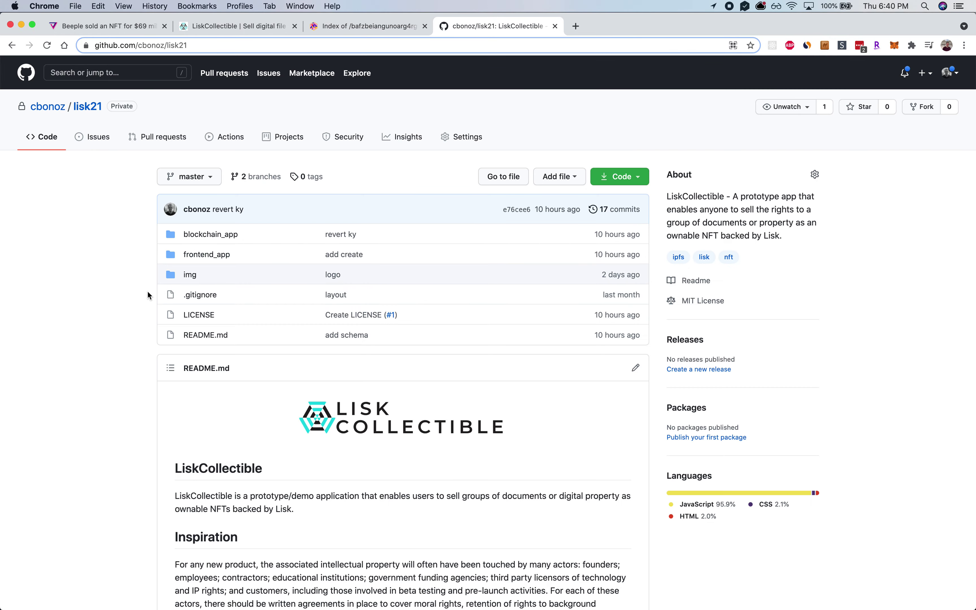
key("super+r")
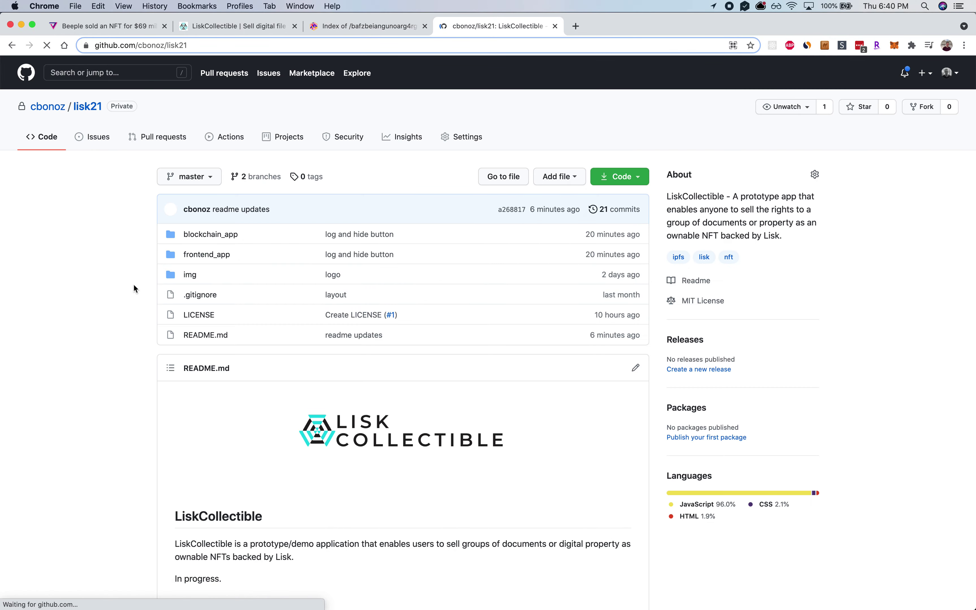
scroll(133, 287, "down", 1)
scroll(134, 286, "down", 15)
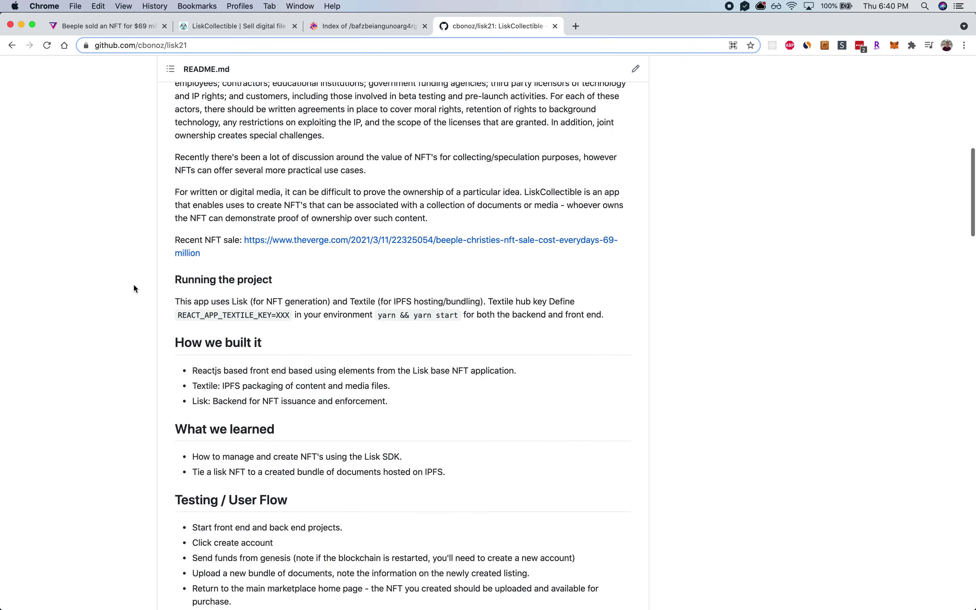
scroll(137, 284, "up", 3)
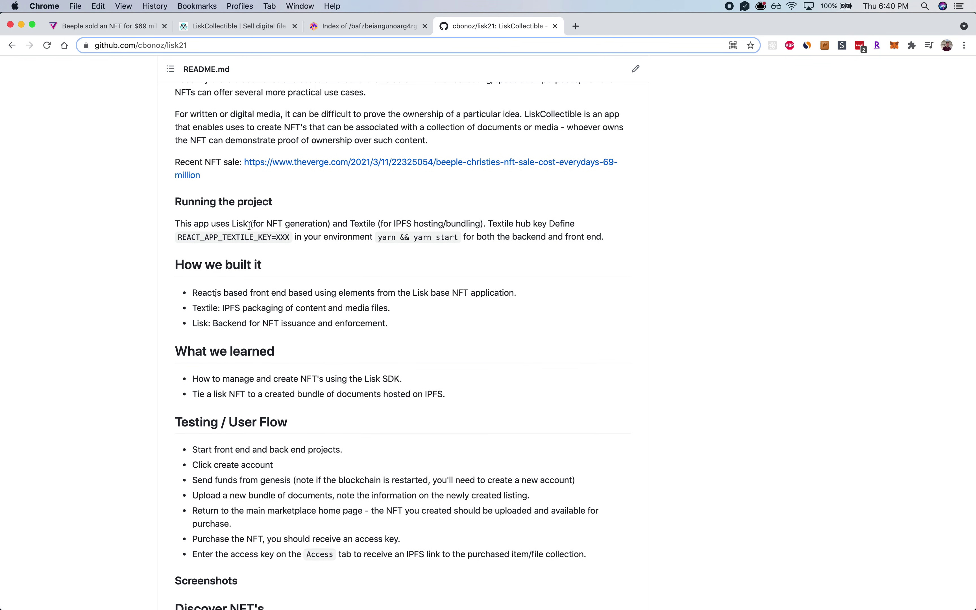
scroll(250, 226, "up", 12)
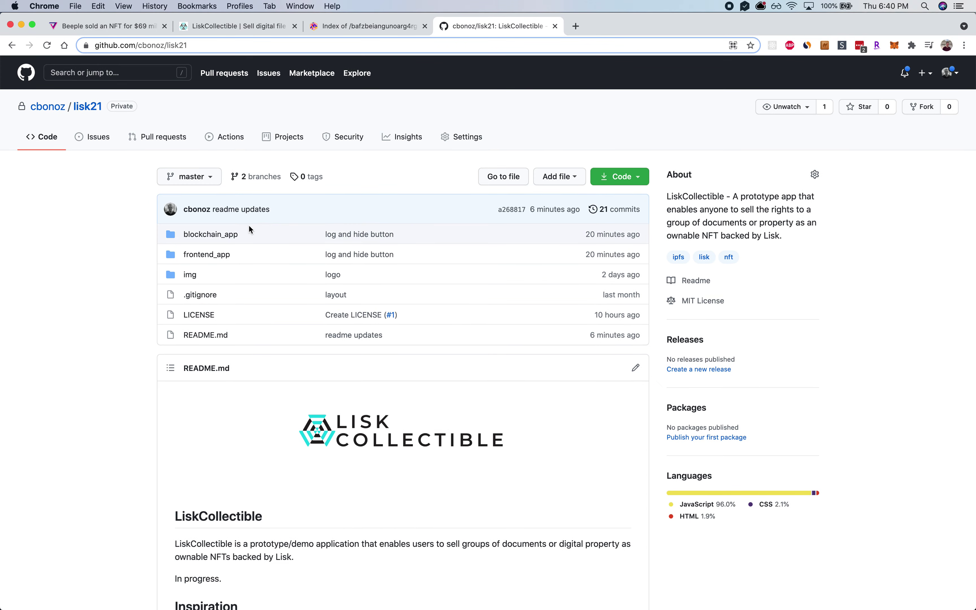